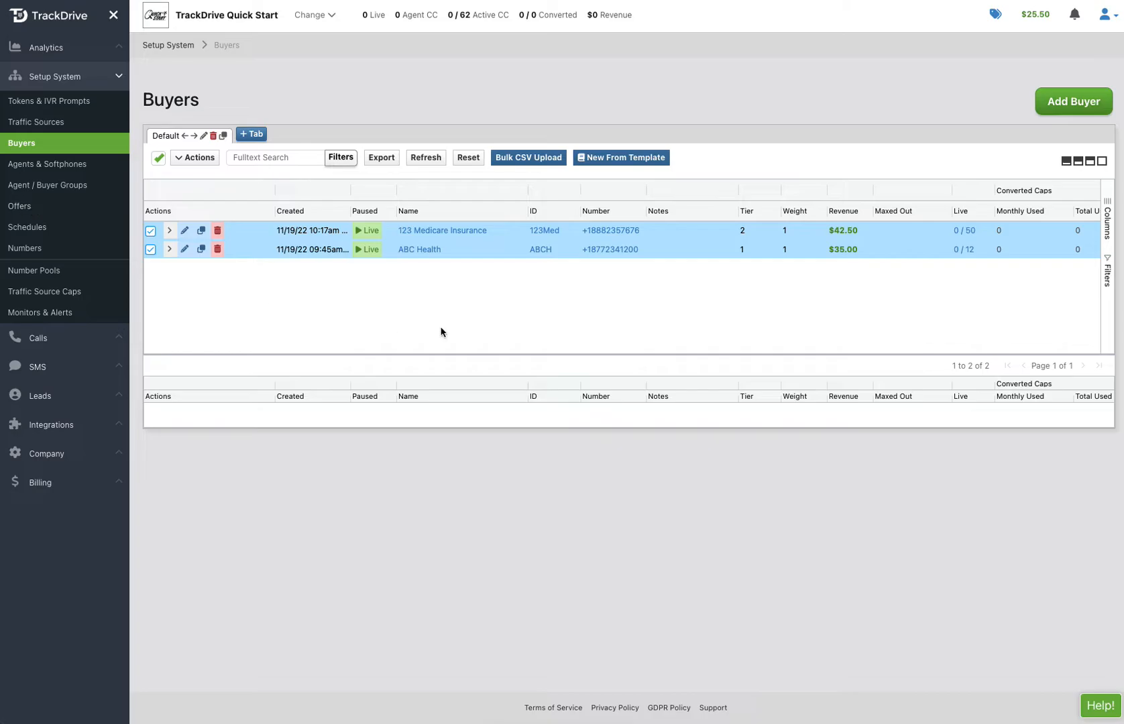
# Show the related Offers column in the Buyers table and autosize all columns
pyautogui.click(1107, 216)
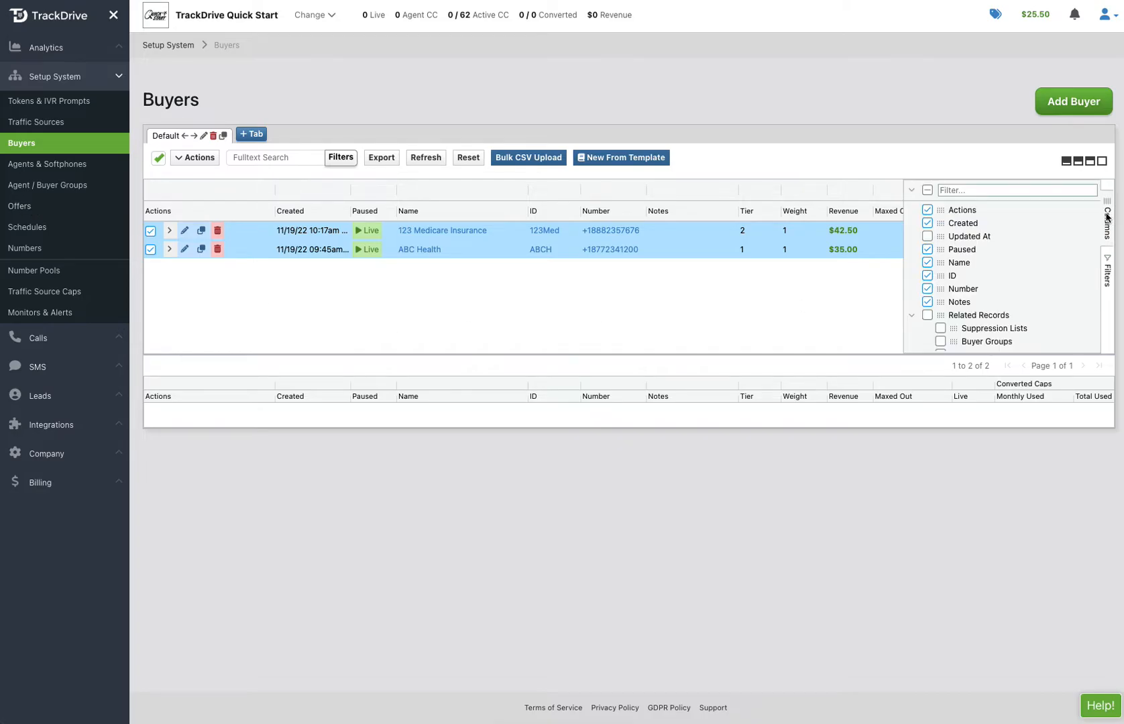
pyautogui.scroll(-3, 939, 271)
pyautogui.click(940, 278)
pyautogui.click(1105, 231)
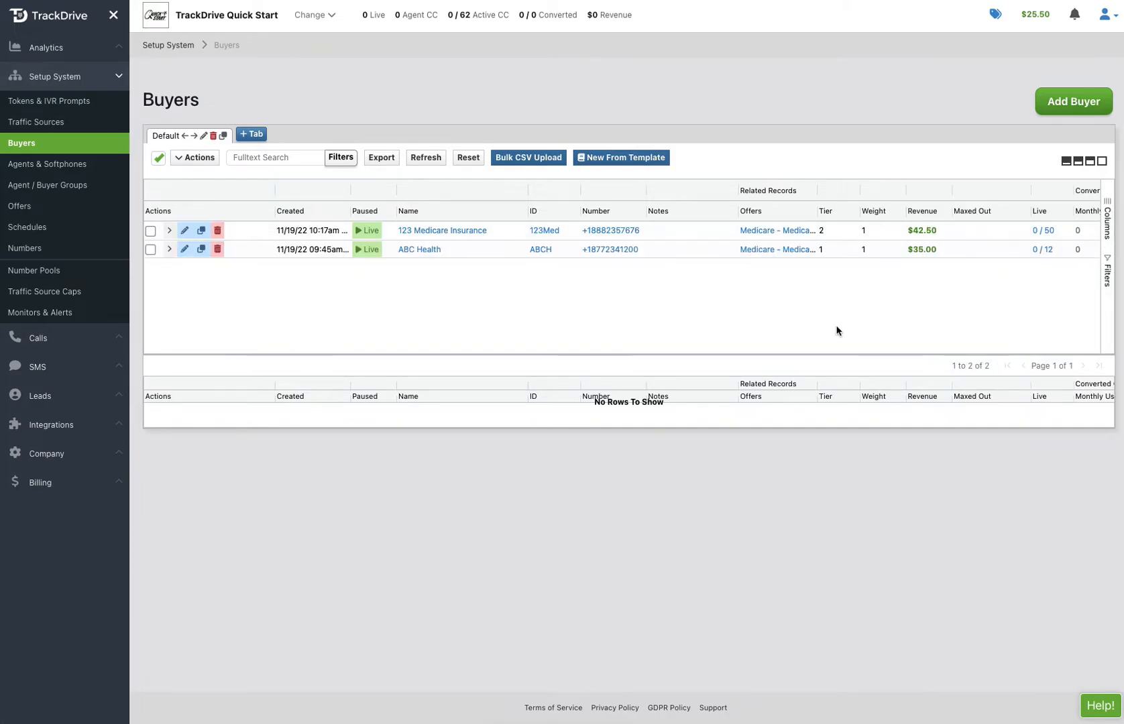
pyautogui.click(812, 215)
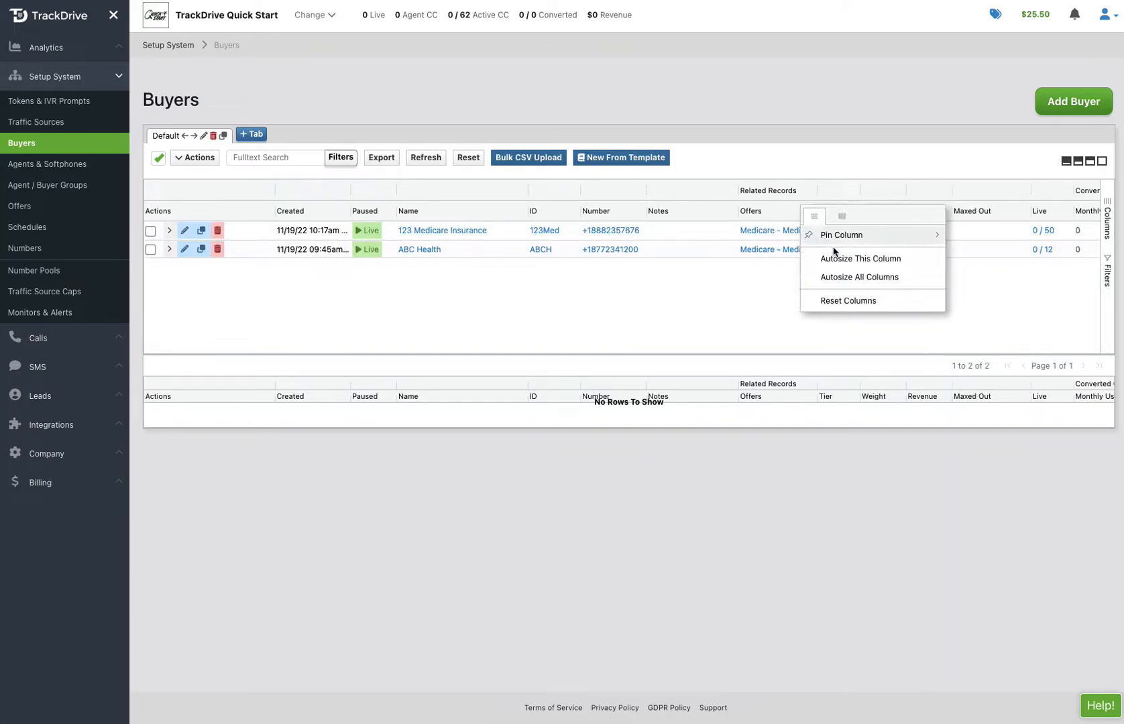
pyautogui.click(855, 277)
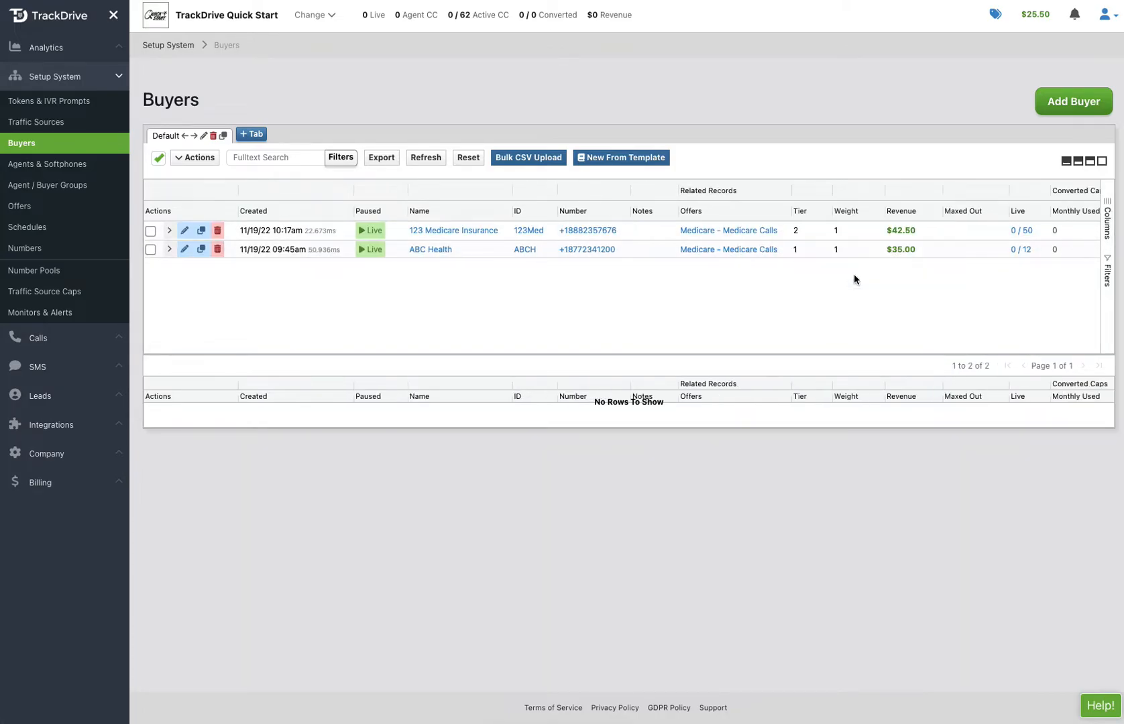
# Pin the Actions column to the left side of the Buyers table
pyautogui.rightClick(698, 309)
pyautogui.click(233, 212)
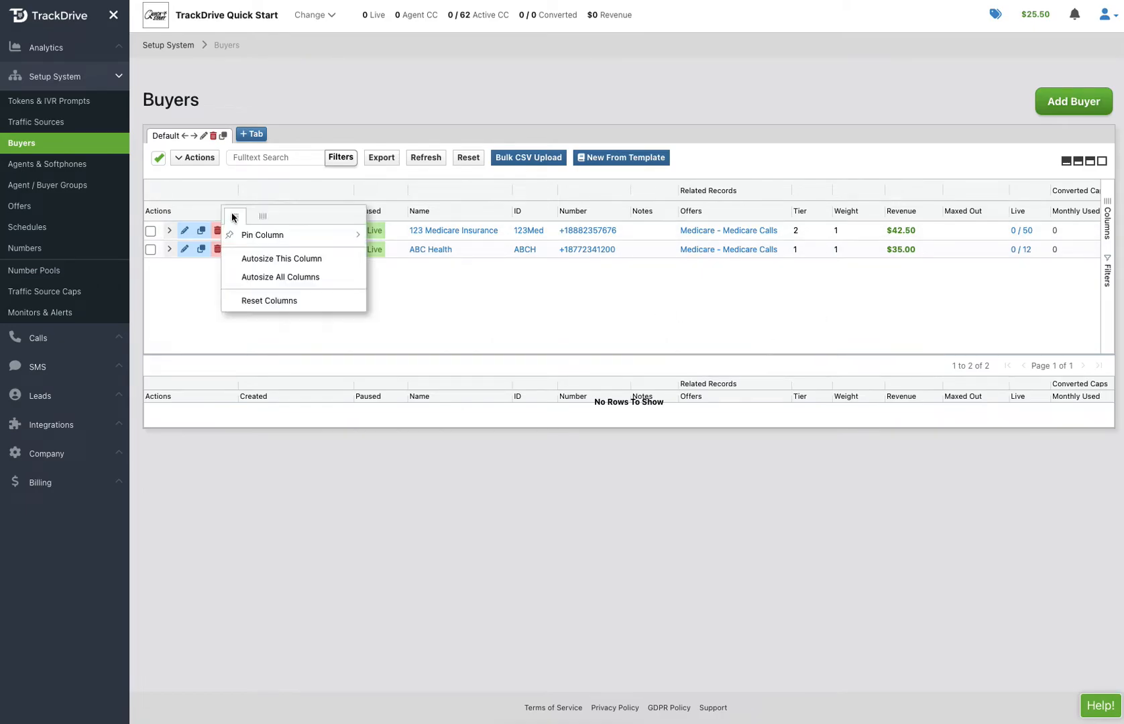
pyautogui.moveTo(256, 237)
pyautogui.click(395, 241)
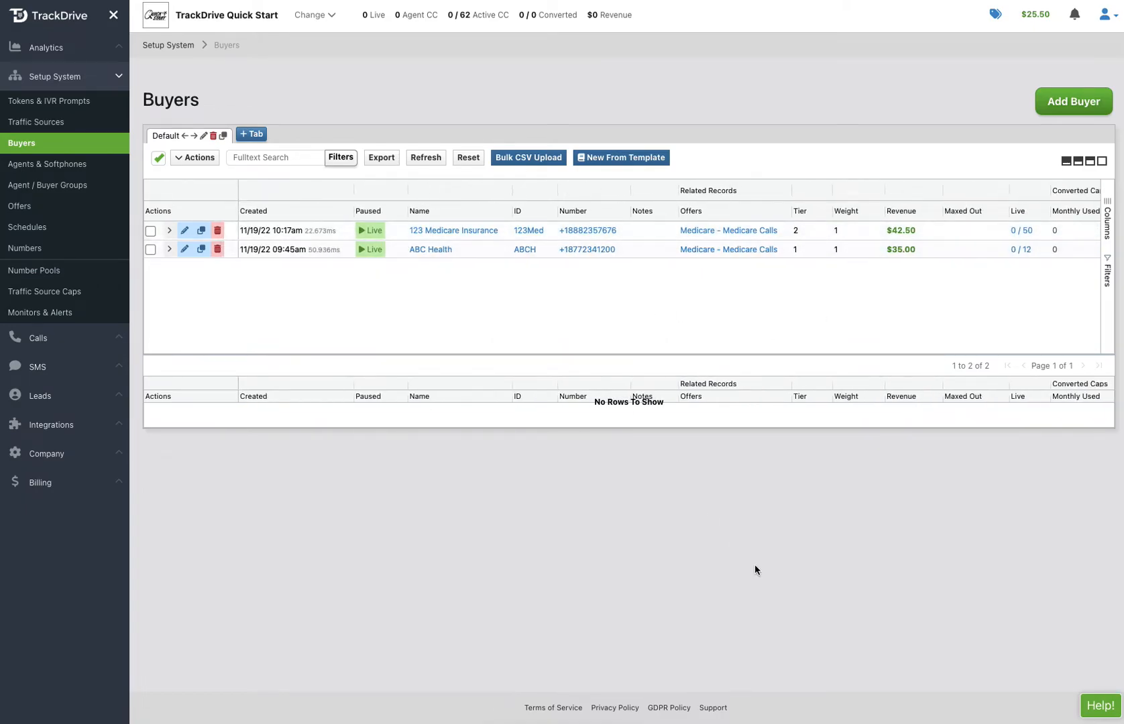
# Look over the list of page-relative help topics for the Buyers page
pyautogui.click(1098, 704)
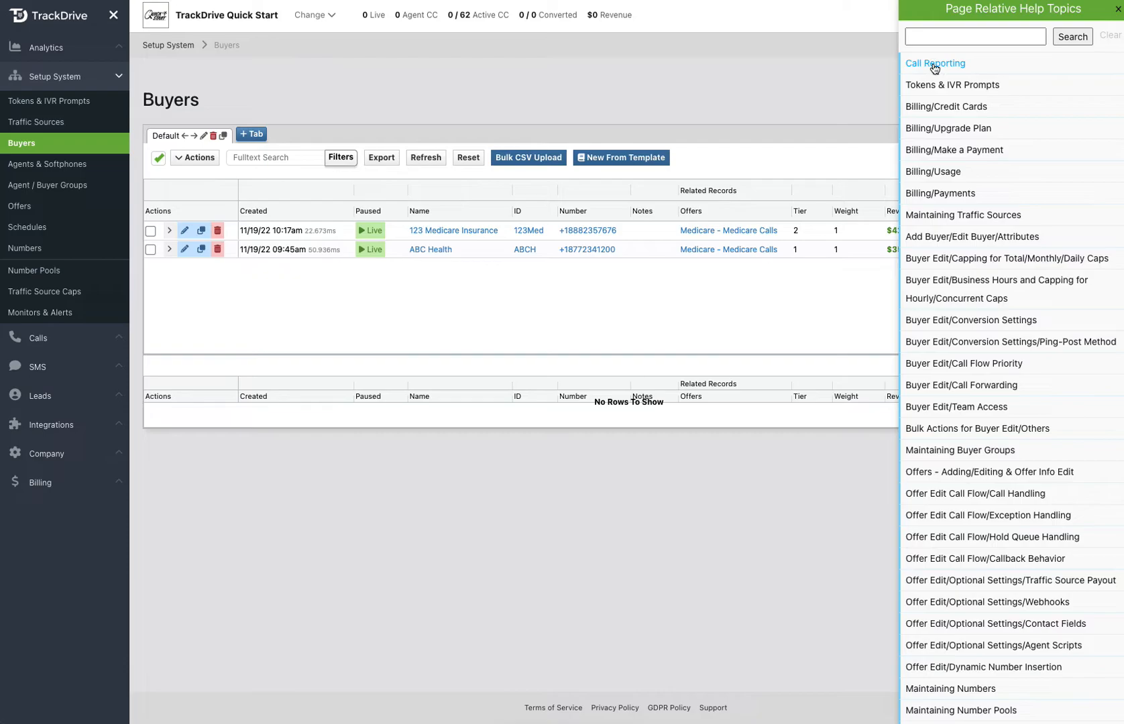
pyautogui.click(1117, 8)
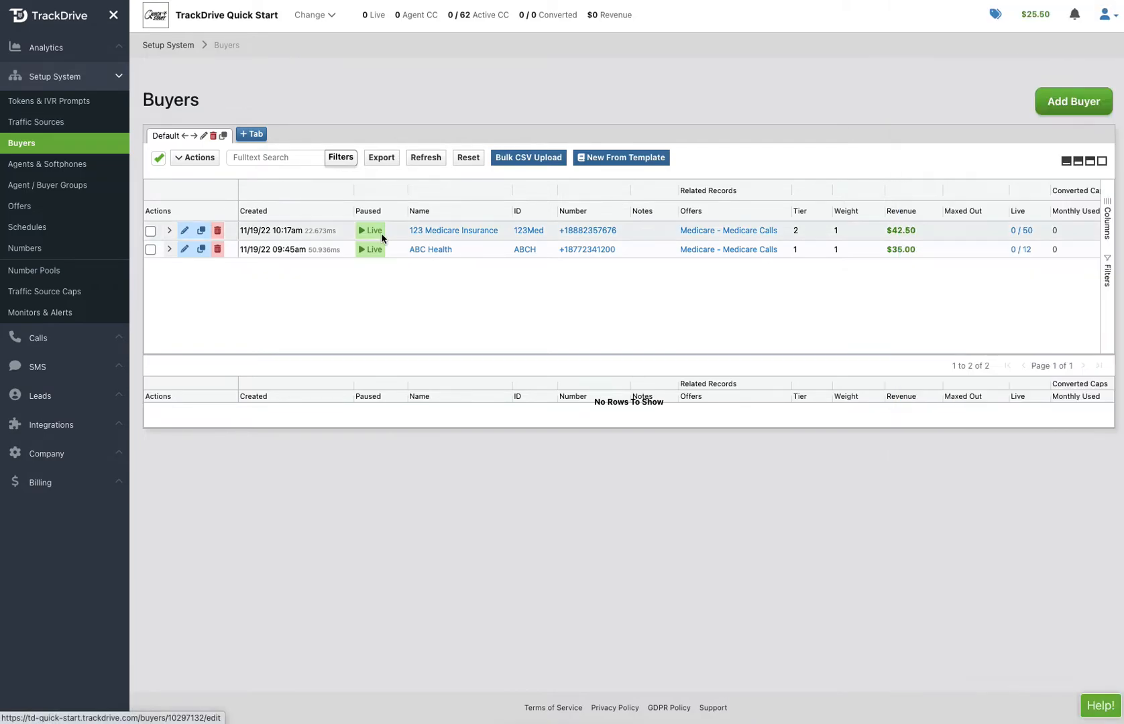
# Narrow the Created column and autosize all columns of the Buyers table again
pyautogui.click(355, 208)
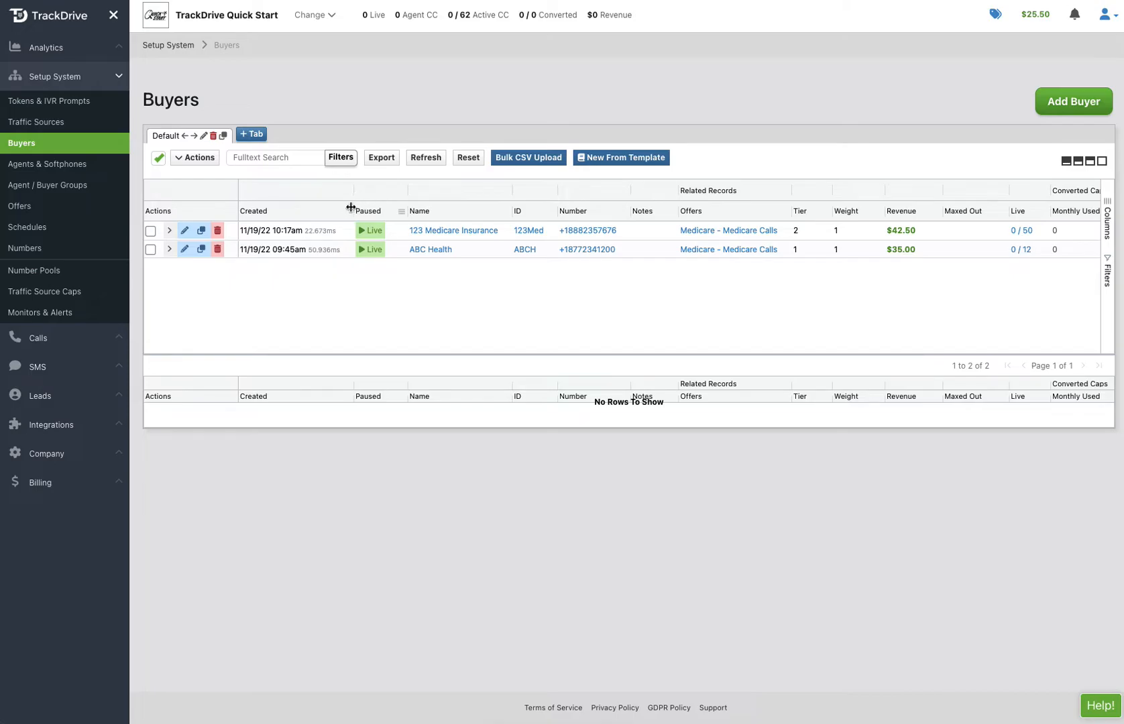
pyautogui.click(354, 208)
pyautogui.moveTo(353, 207)
pyautogui.mouseDown()
pyautogui.moveTo(275, 210)
pyautogui.moveTo(339, 210)
pyautogui.mouseUp()
pyautogui.click(332, 213)
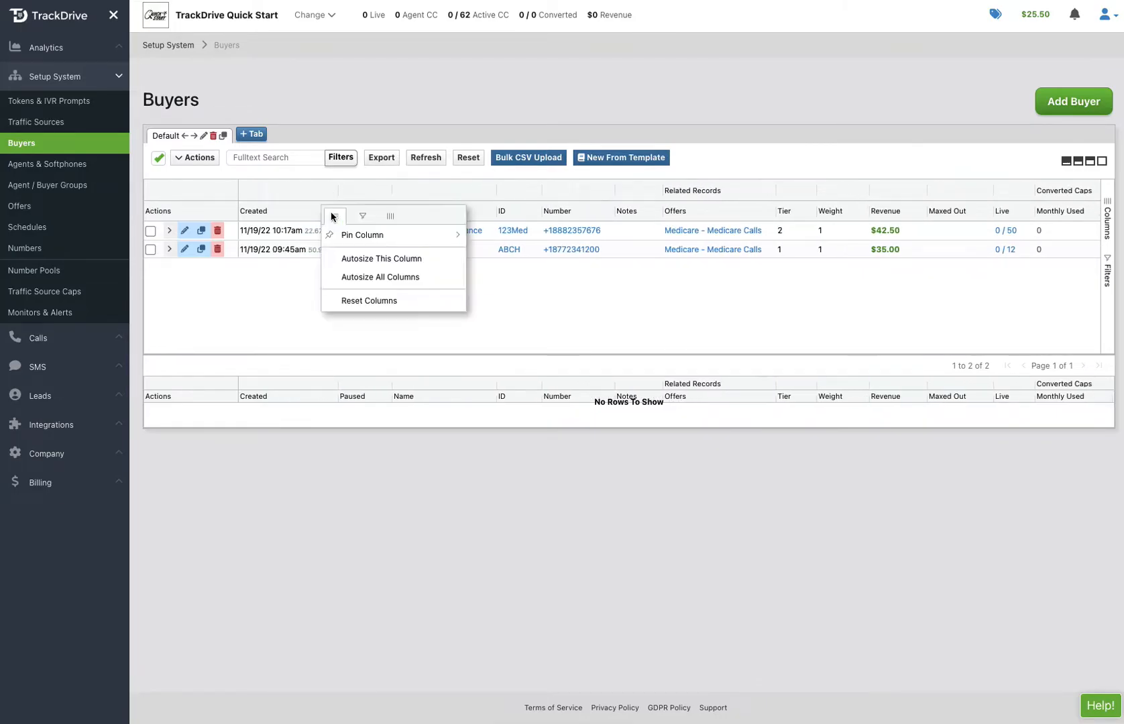
pyautogui.click(391, 275)
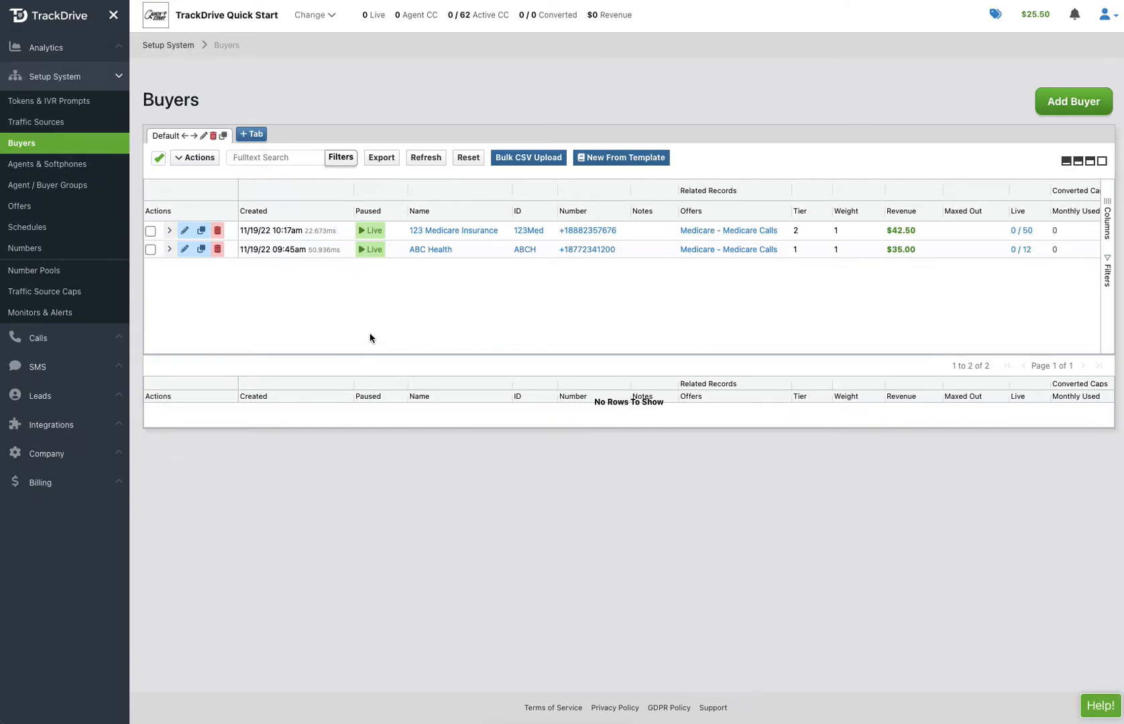
# Open the Medicare Calls offer for editing and begin a new "Handle Call When No Keypress Is Requested" flow that forwards to buyers
pyautogui.click(21, 208)
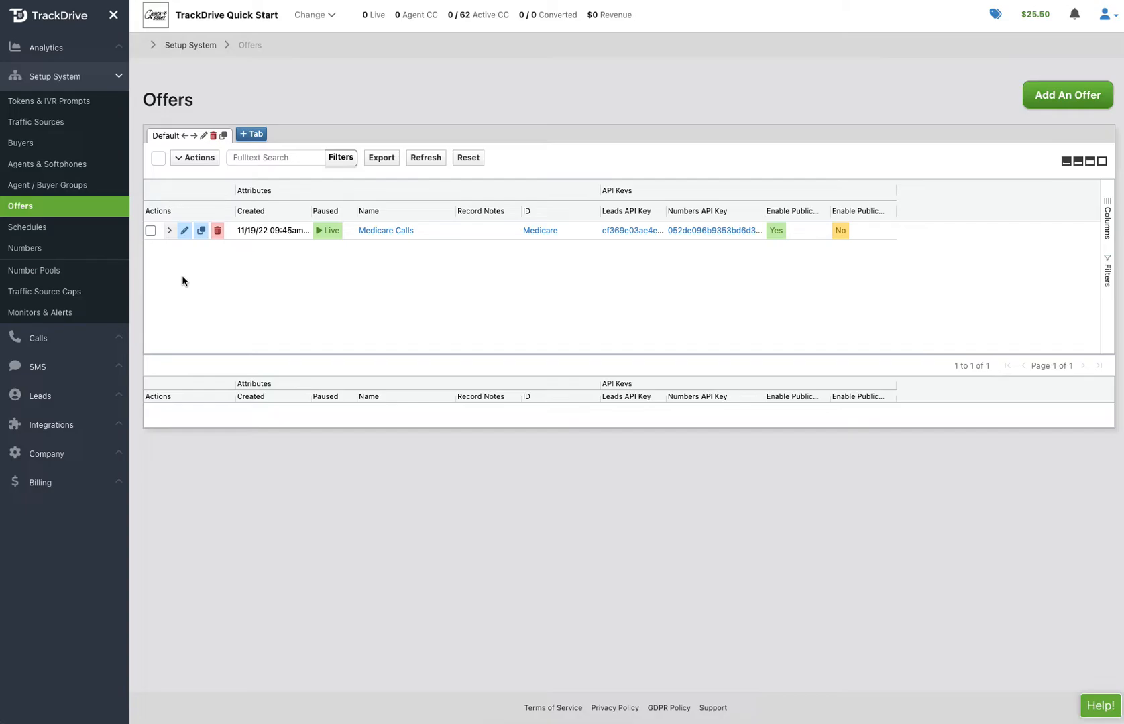
pyautogui.click(184, 232)
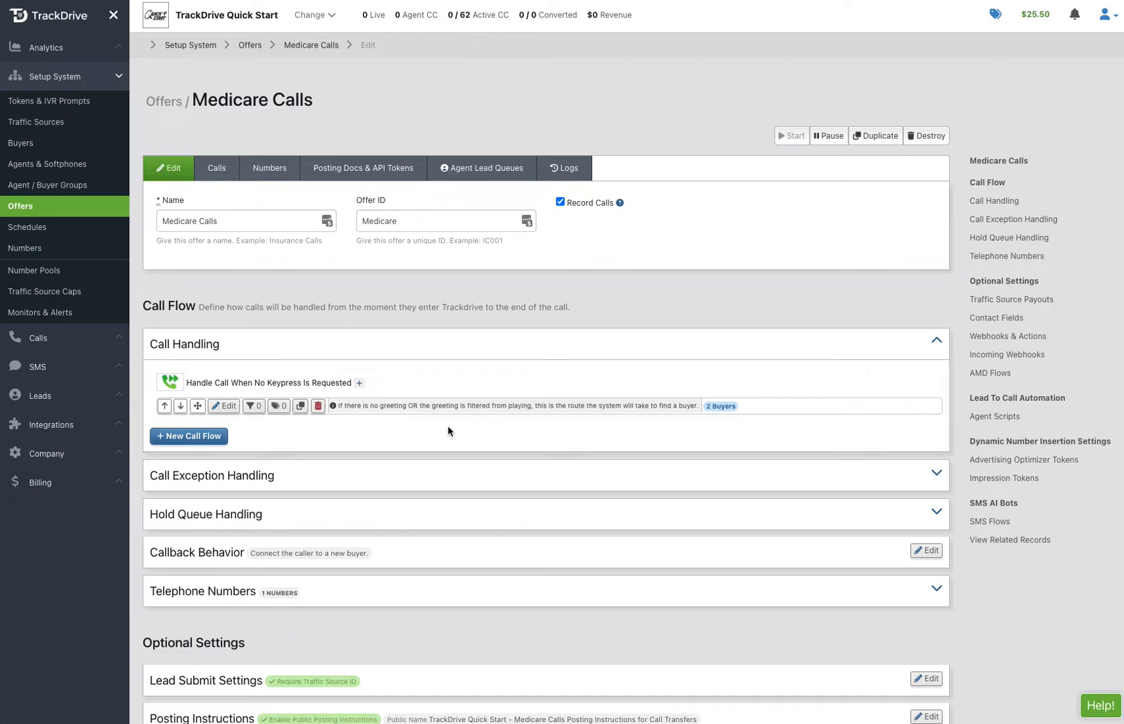
pyautogui.click(360, 383)
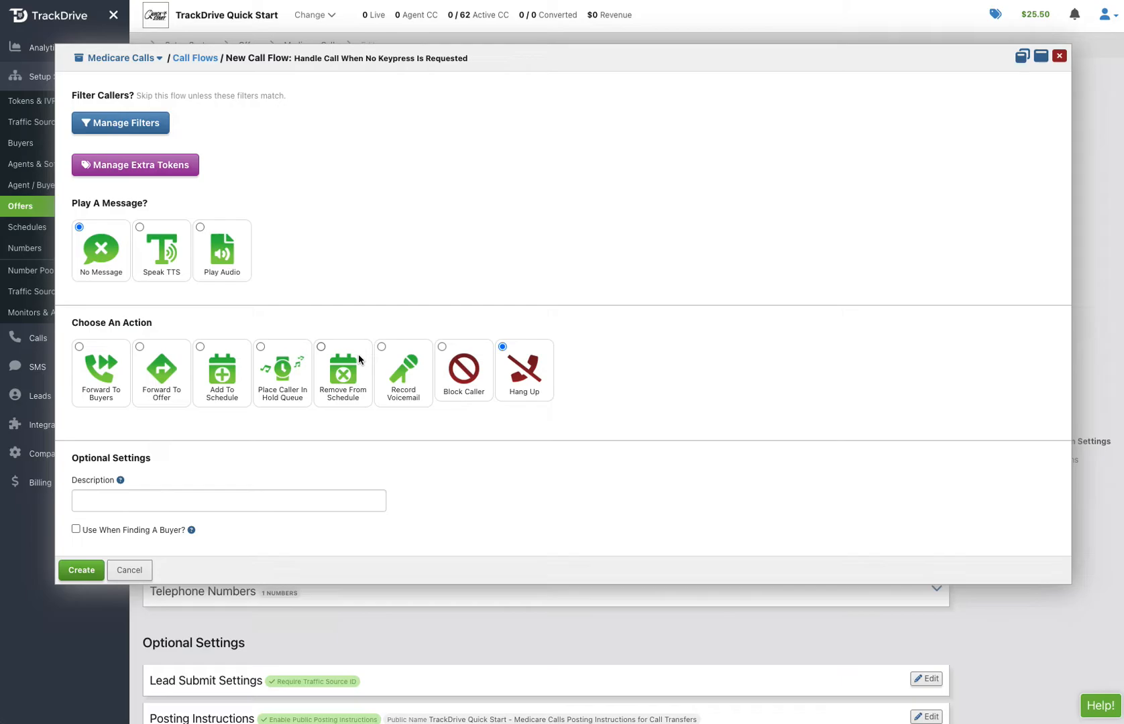
pyautogui.click(103, 365)
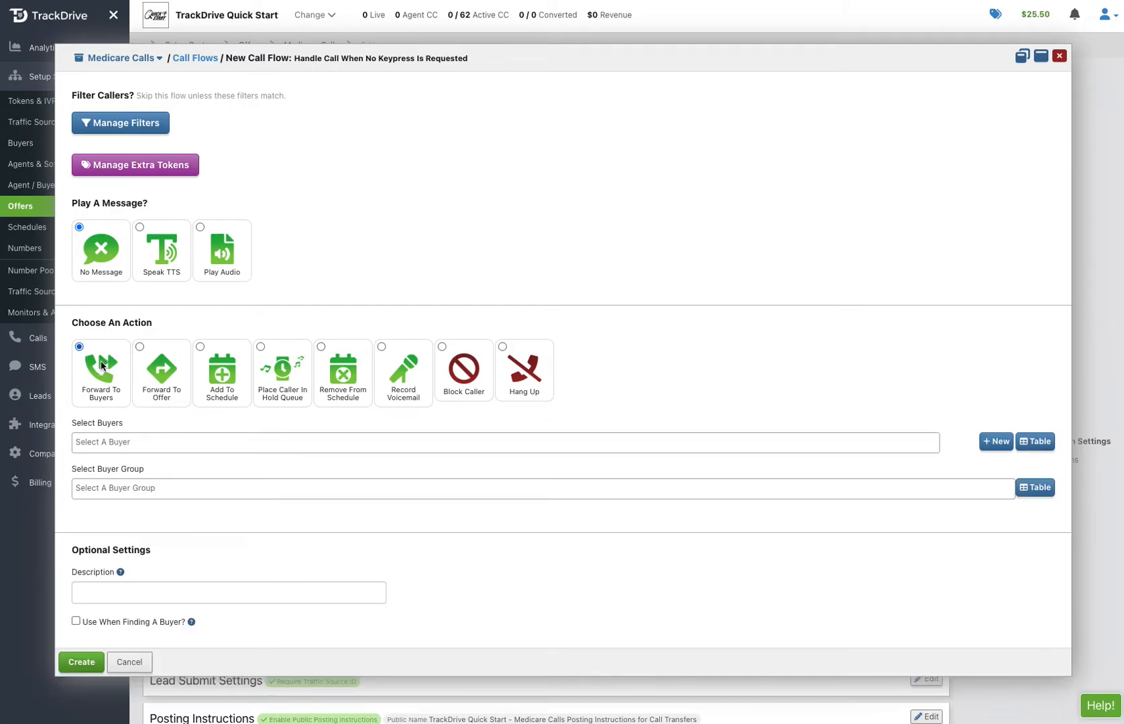
# Add a custom filter to the new call flow requiring call_type to equal rvm, and save the flow's filters
pyautogui.click(129, 126)
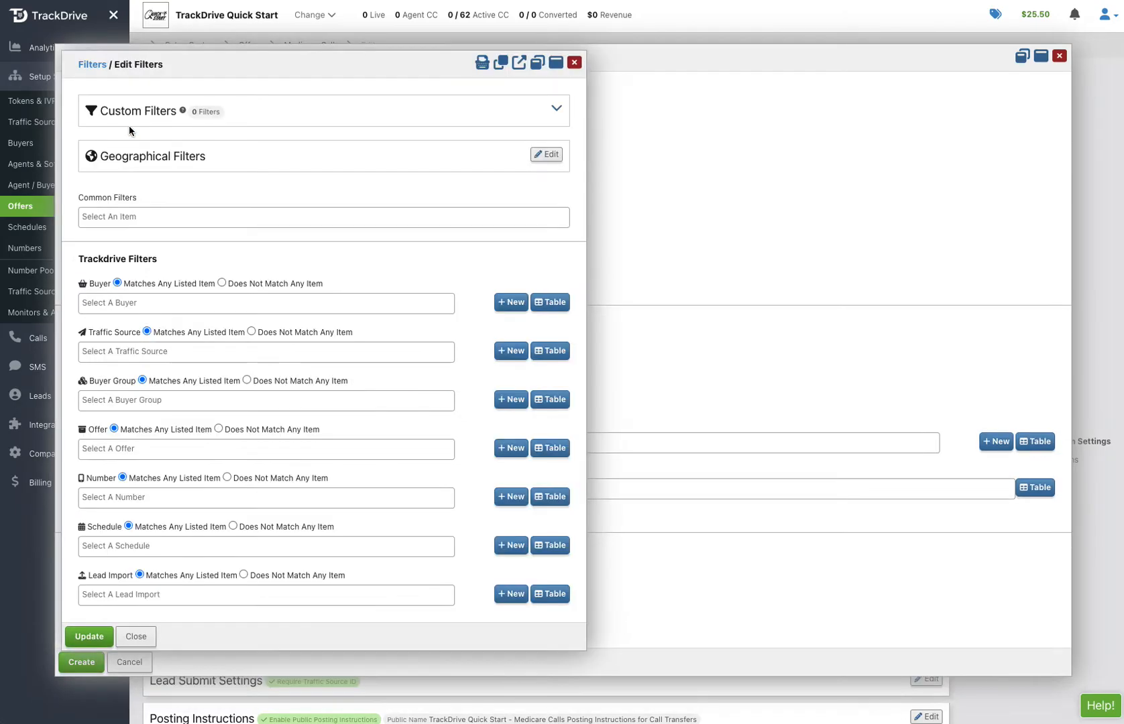
pyautogui.click(143, 116)
pyautogui.click(143, 126)
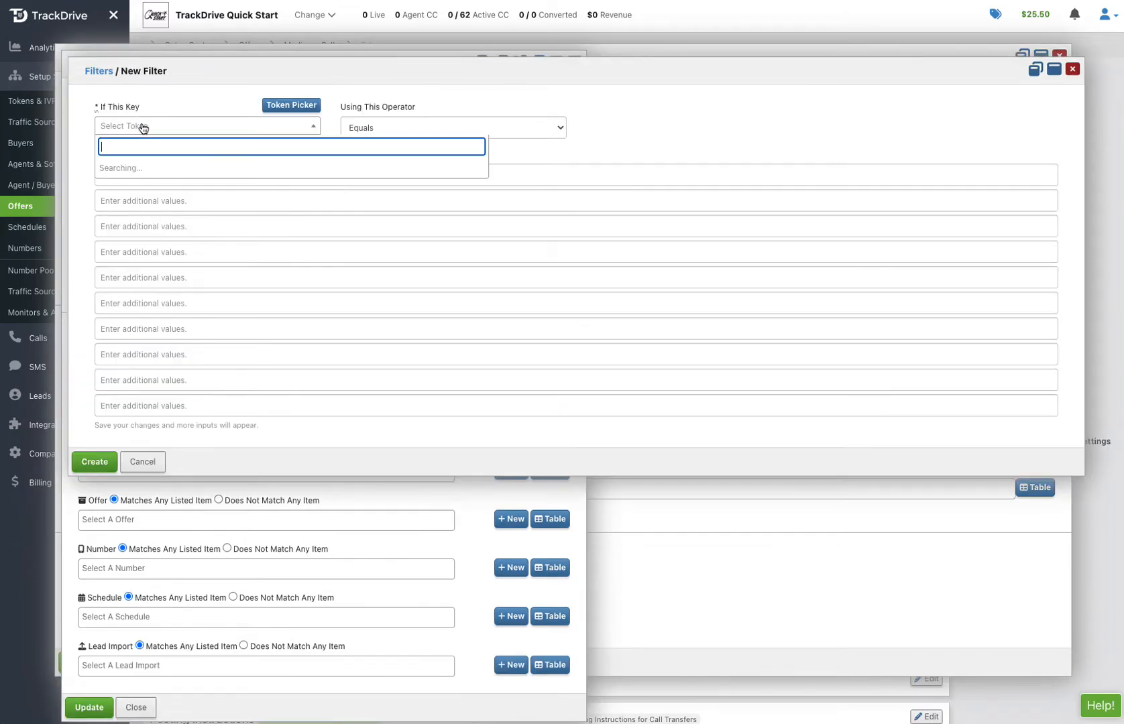
pyautogui.write('call_type')
pyautogui.click(126, 168)
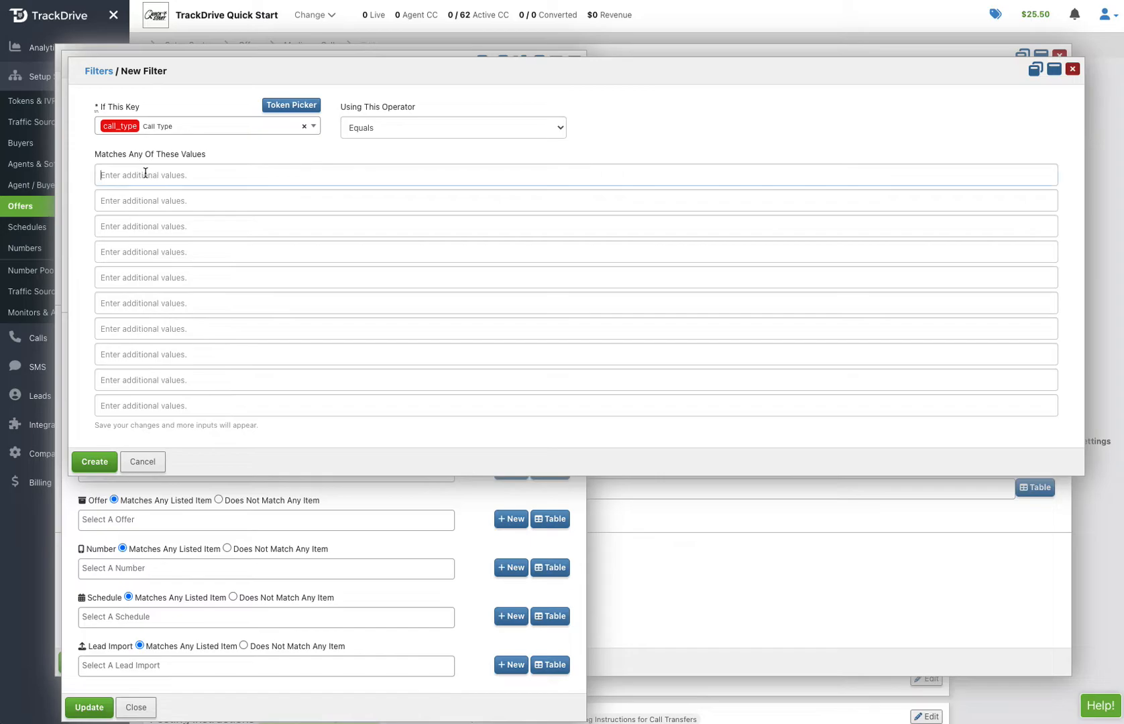
pyautogui.click(145, 173)
pyautogui.write('r')
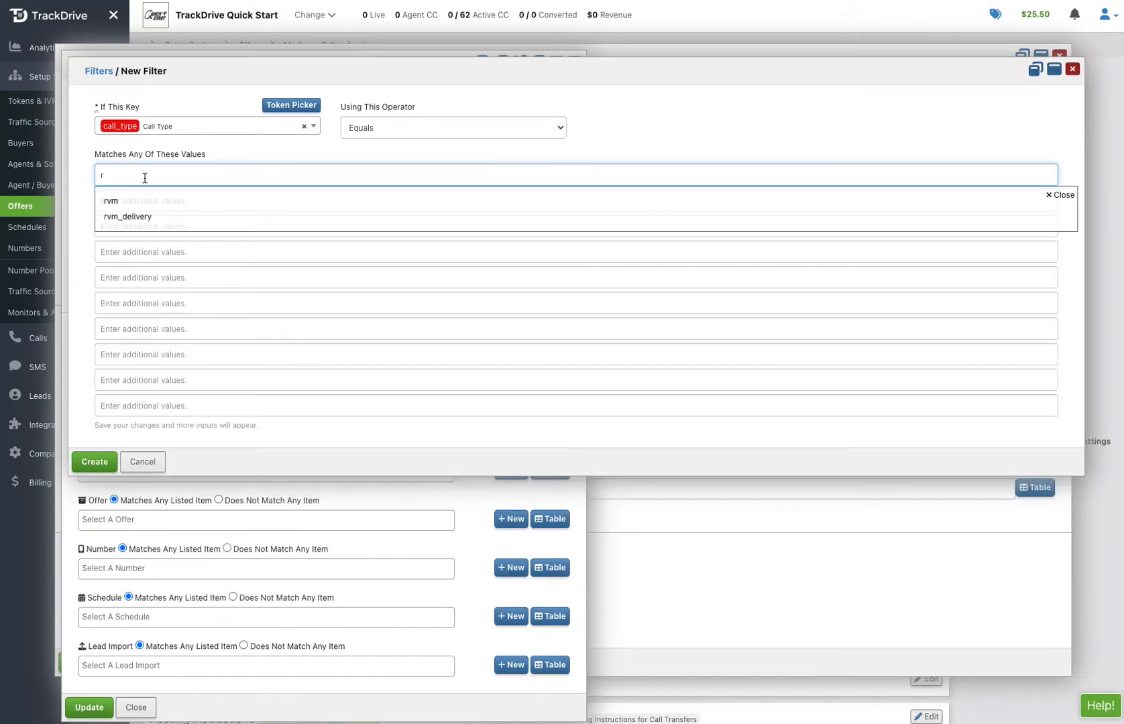
pyautogui.click(111, 204)
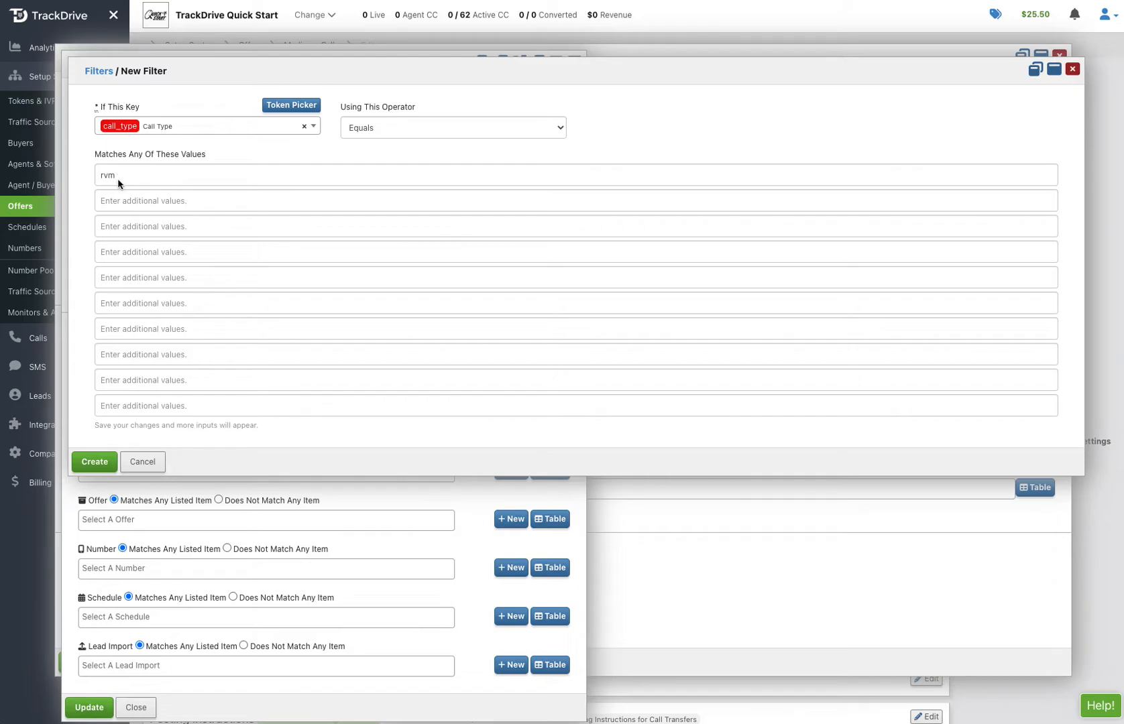
pyautogui.click(94, 462)
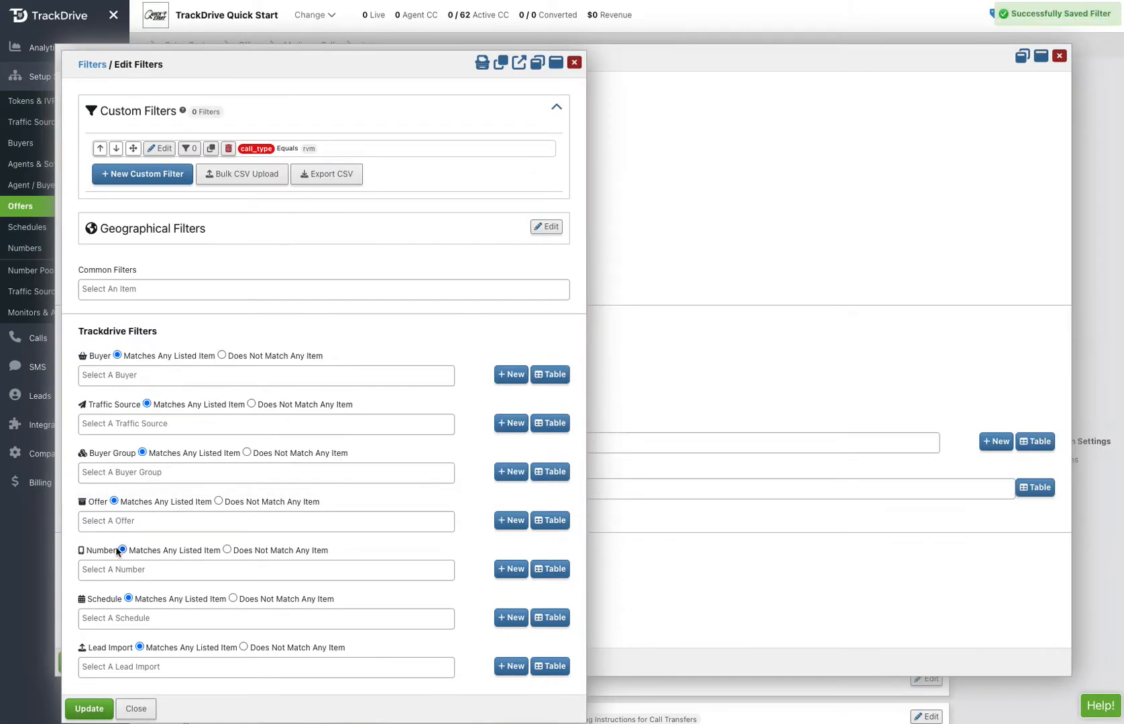
pyautogui.click(94, 708)
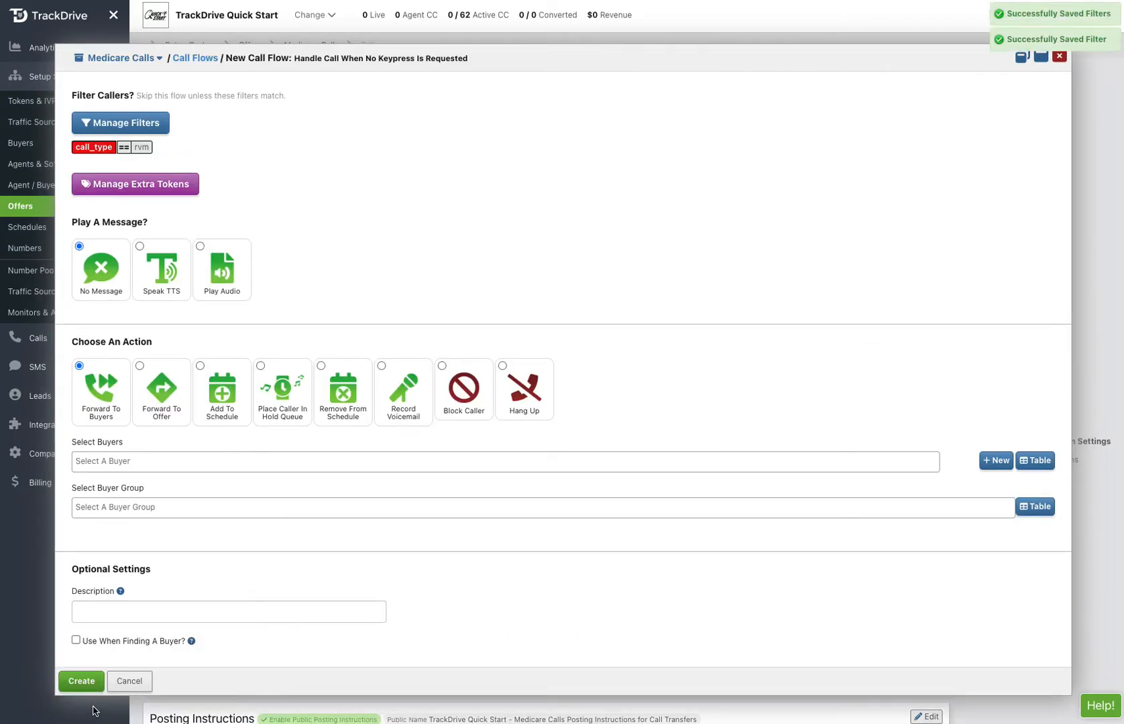
# Assign the buyers 123 Medicare Insurance and ABC Health to the new call flow
pyautogui.click(138, 463)
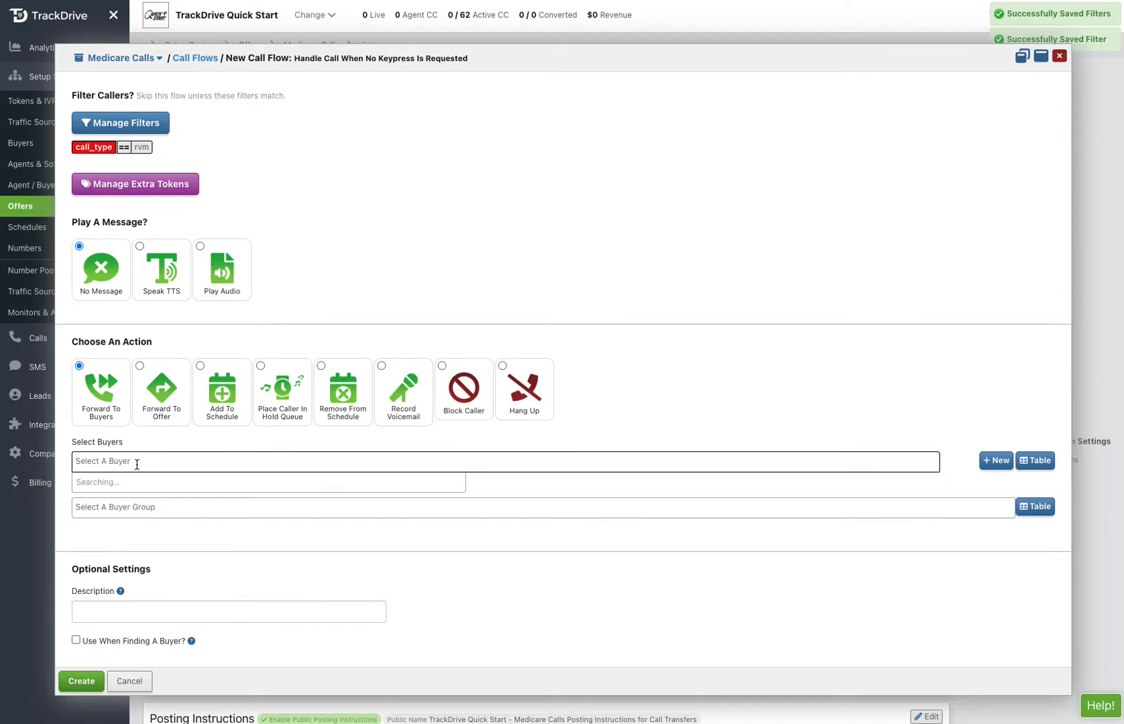
pyautogui.click(142, 486)
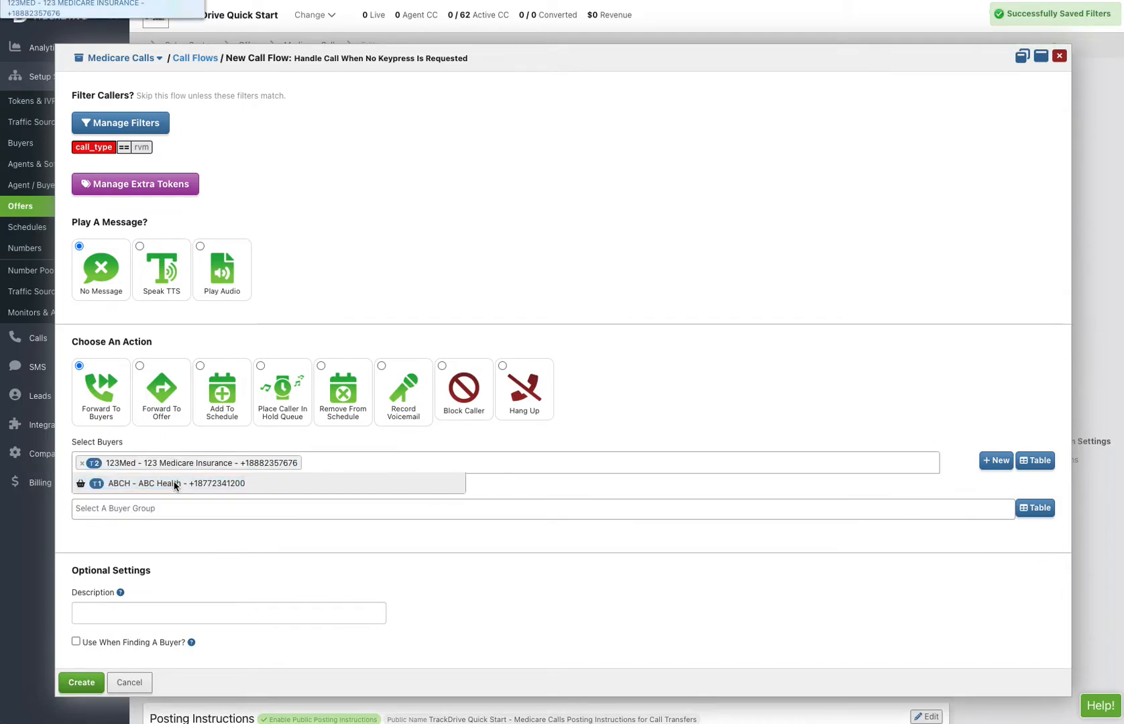
pyautogui.click(774, 376)
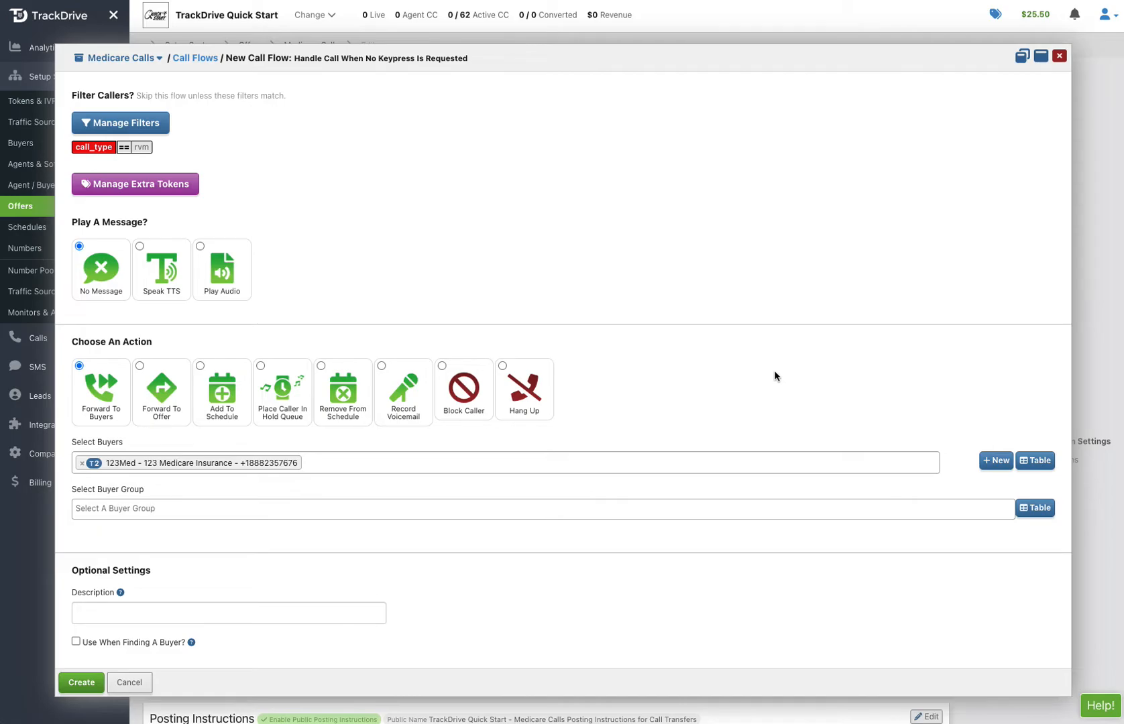
pyautogui.click(414, 464)
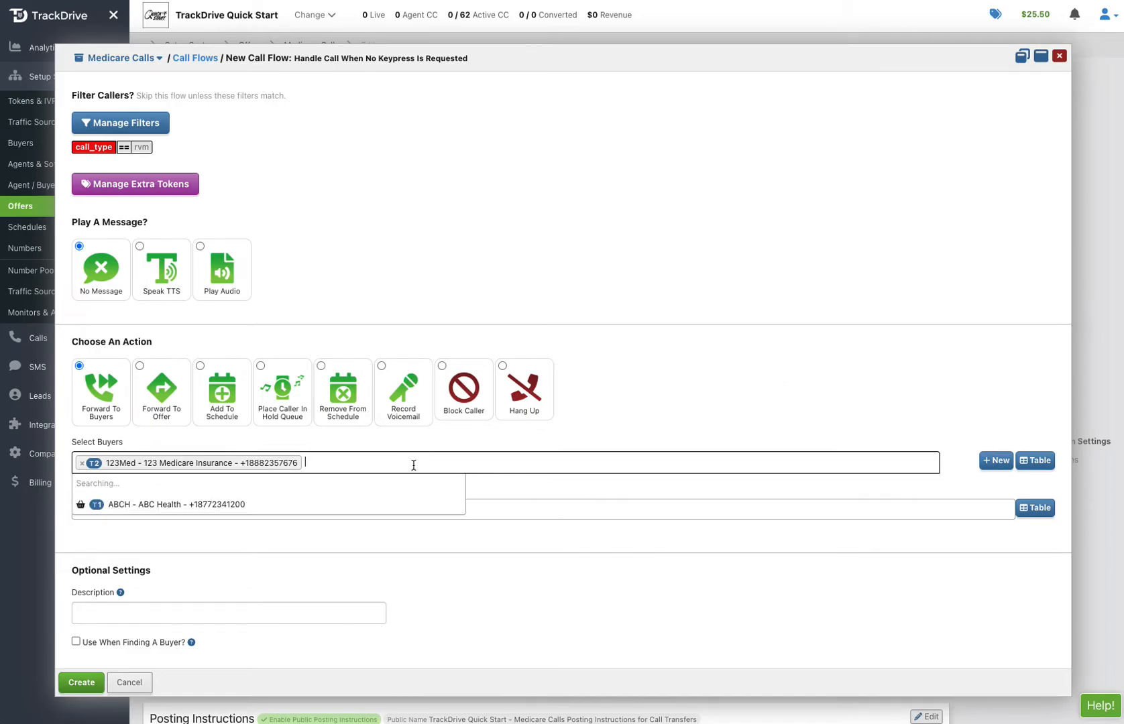
pyautogui.click(288, 483)
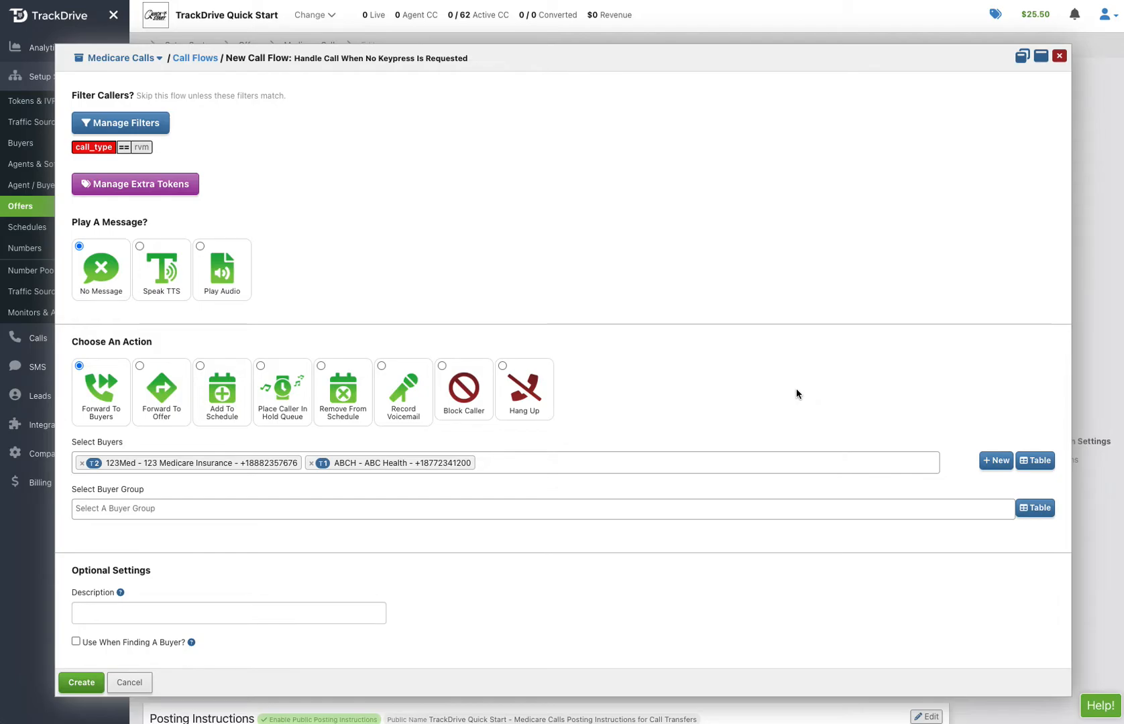
# Describe the flow as "If call_type=rvm on the number additional tokens, these buyers will take those calls" and create it
pyautogui.click(228, 613)
pyautogui.write('If call_type')
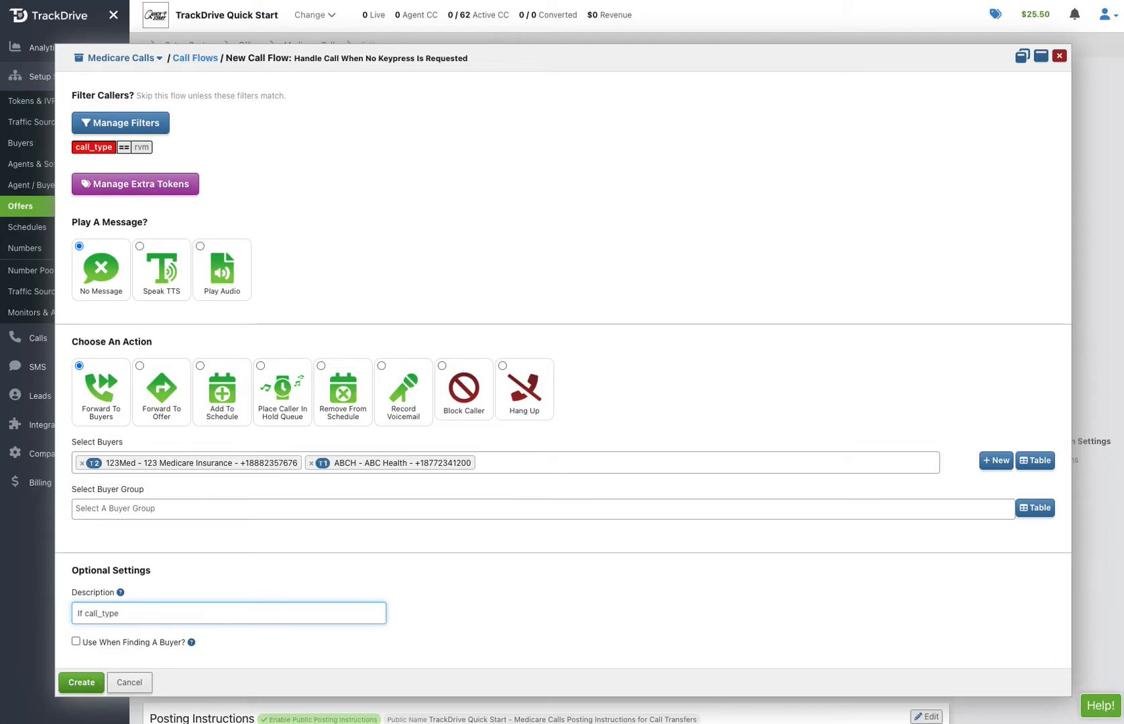
pyautogui.write('=rvm')
pyautogui.write(' on the number')
pyautogui.write(' additional toke')
pyautogui.write('s')
pyautogui.write('ns, these')
pyautogui.write(' buyers will take ')
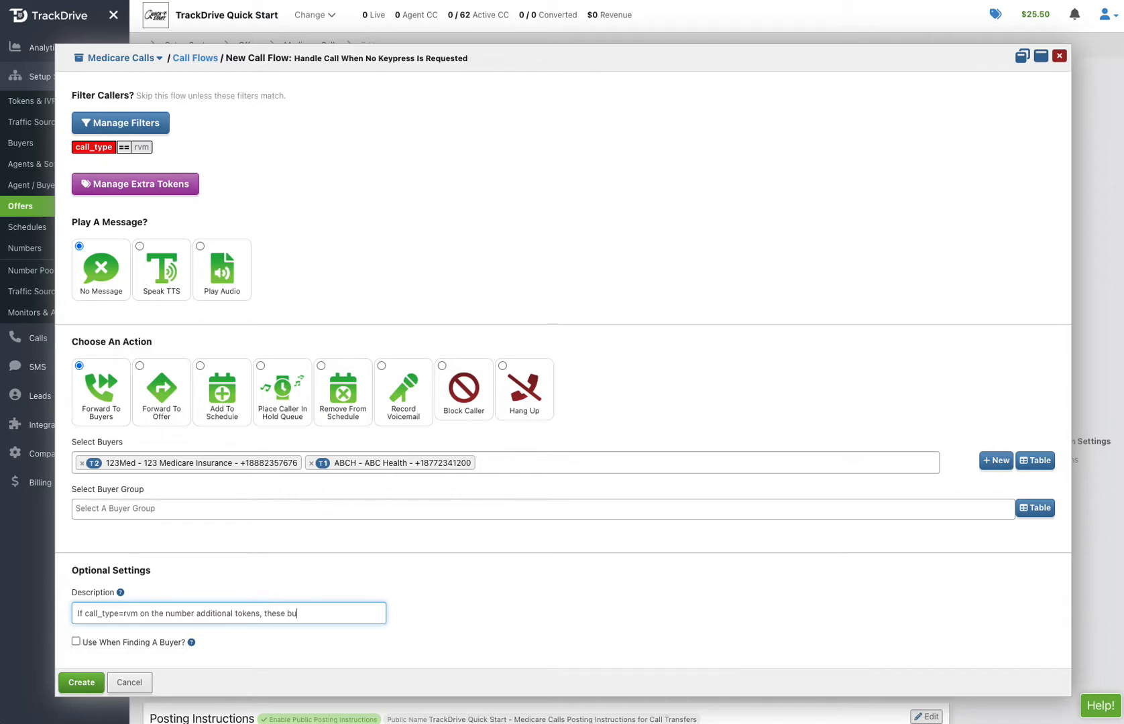
pyautogui.write('those calls')
pyautogui.click(81, 682)
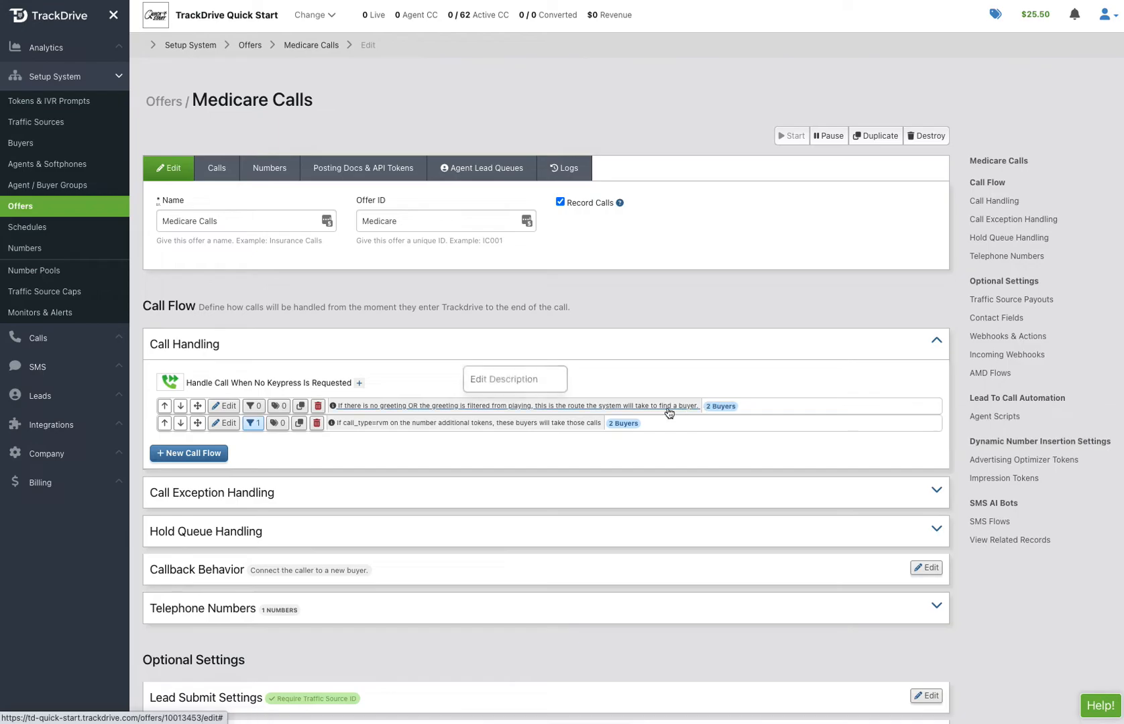
# Move the rvm call flow above the unfiltered no-keypress flow and duplicate it
pyautogui.click(197, 424)
pyautogui.moveTo(197, 424); pyautogui.dragTo(134, 404)
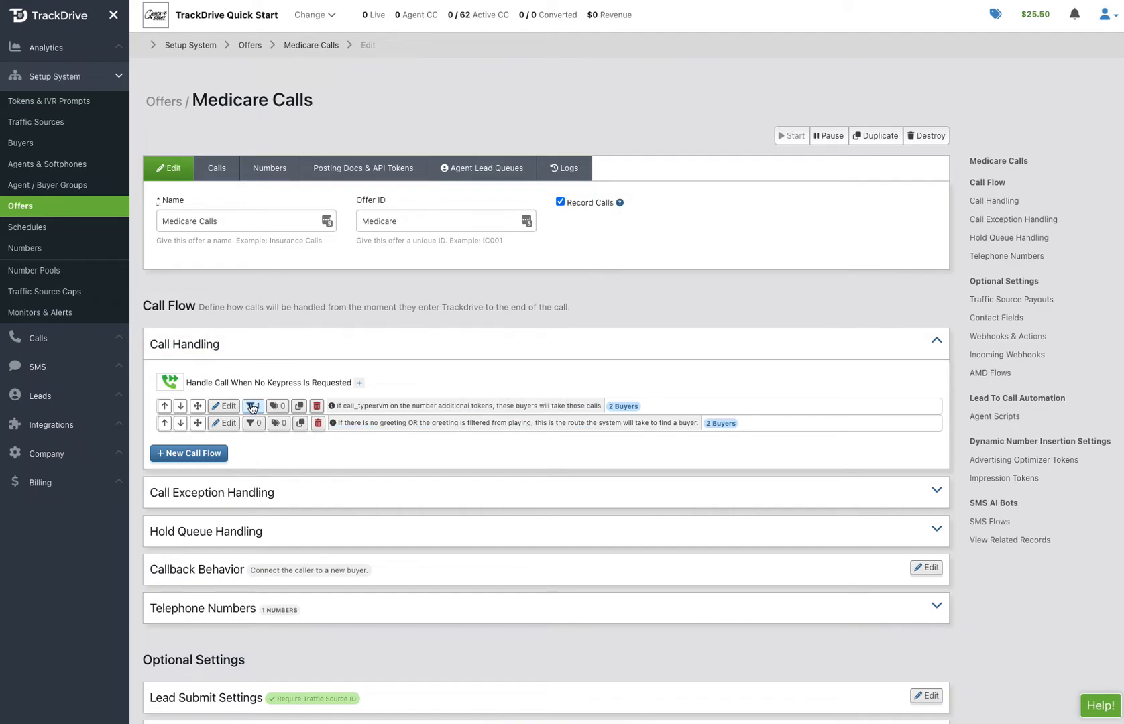
pyautogui.moveTo(254, 410)
pyautogui.click(301, 407)
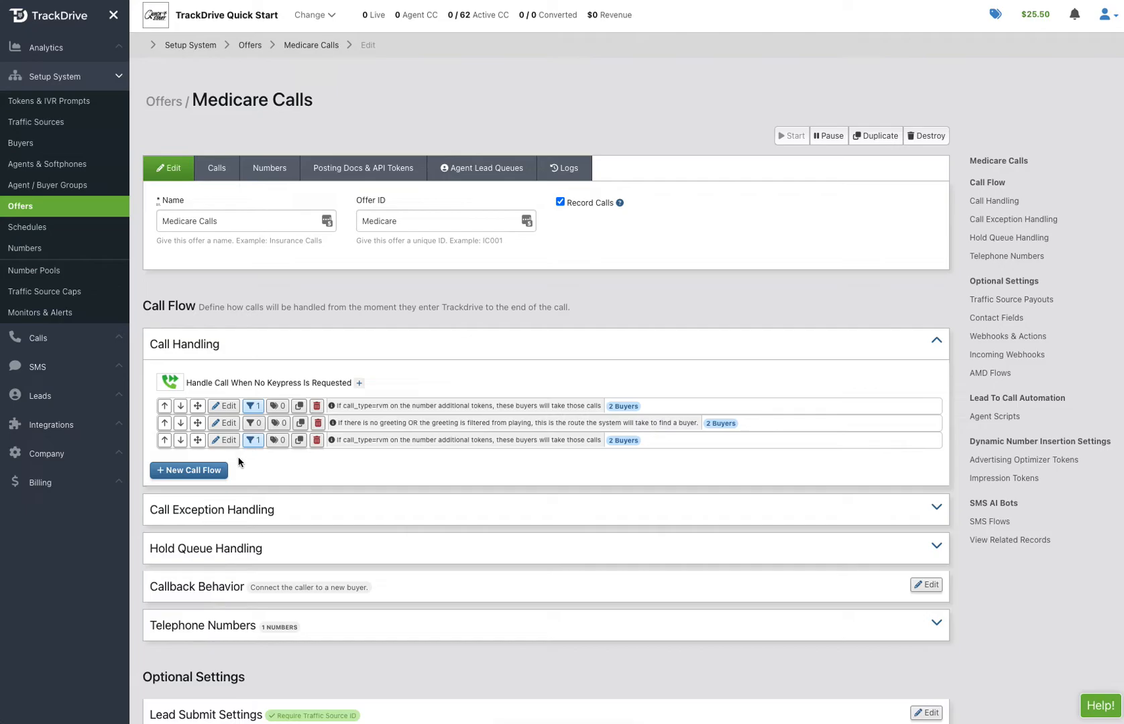
# Change the duplicated call flow's custom filter so call_type equals rvm_delivery, and save the filters
pyautogui.click(224, 440)
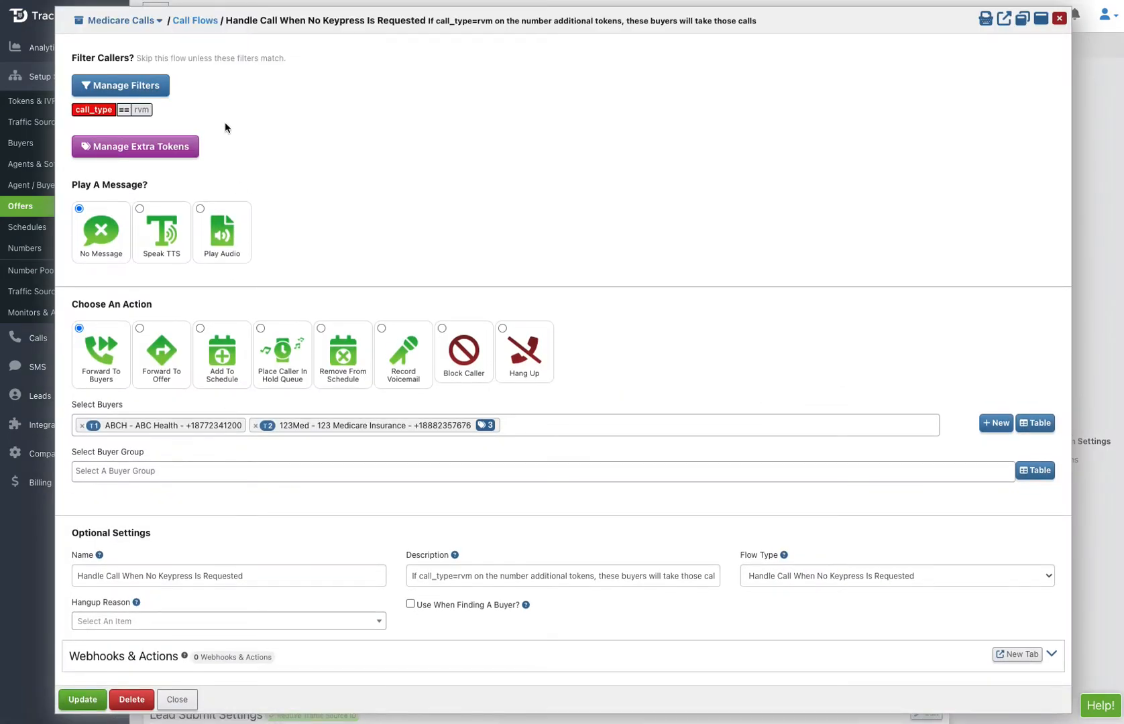
pyautogui.click(141, 89)
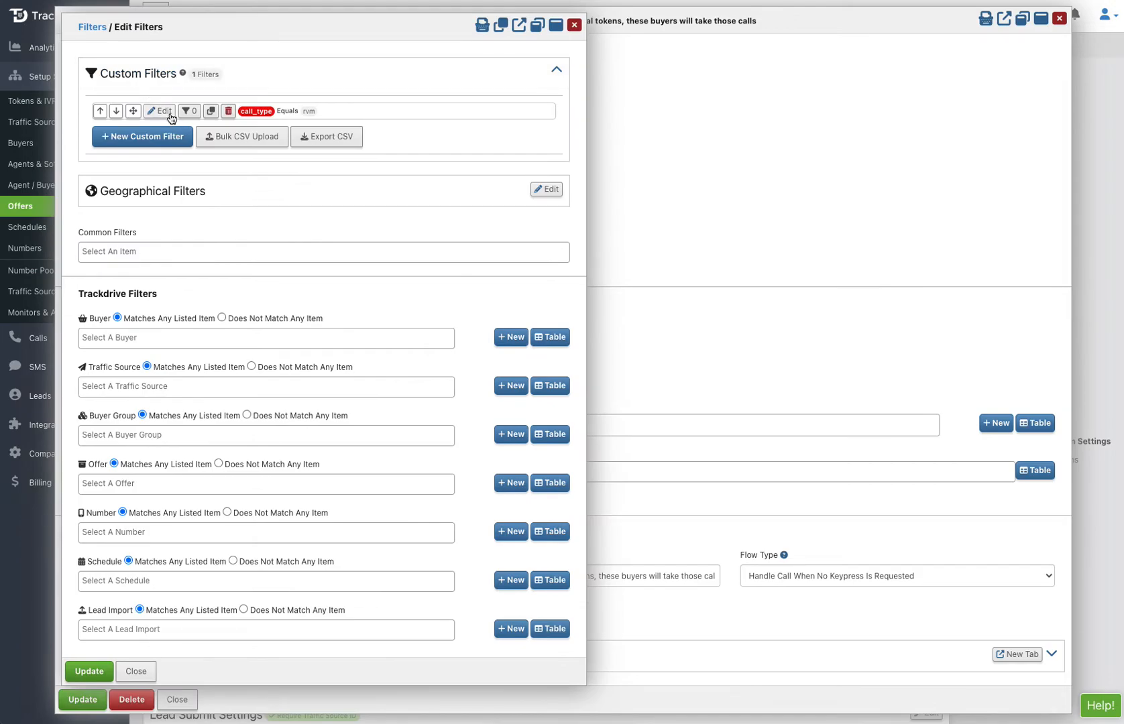
pyautogui.click(160, 111)
pyautogui.click(132, 137)
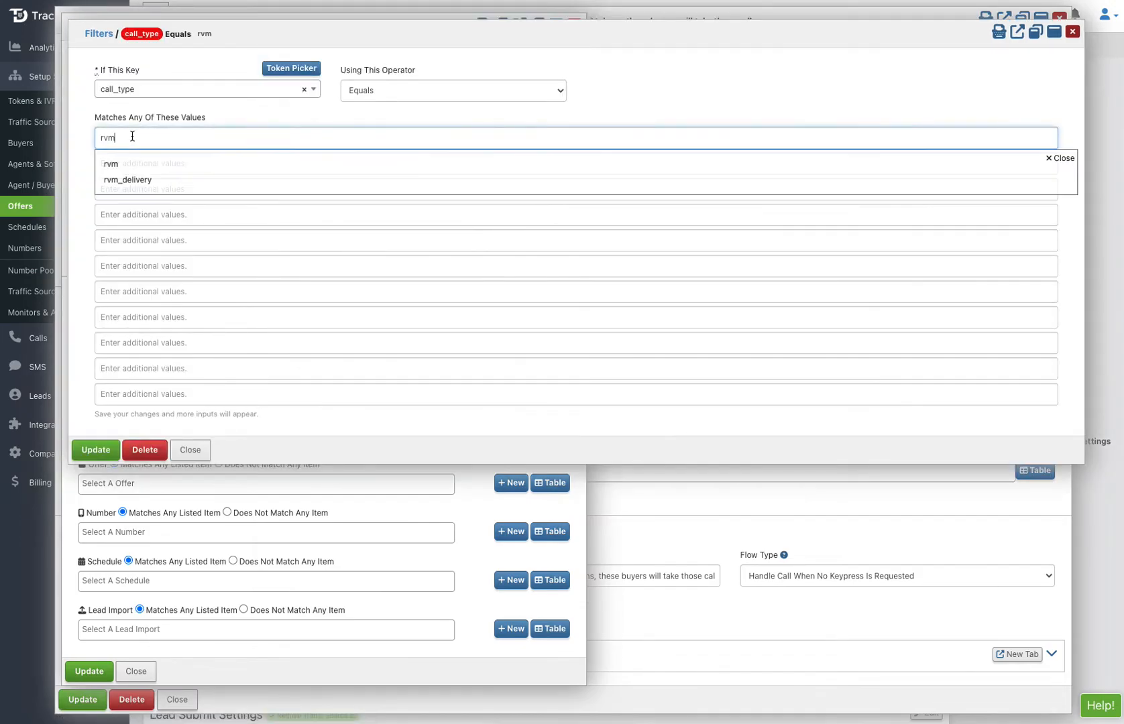
pyautogui.click(133, 180)
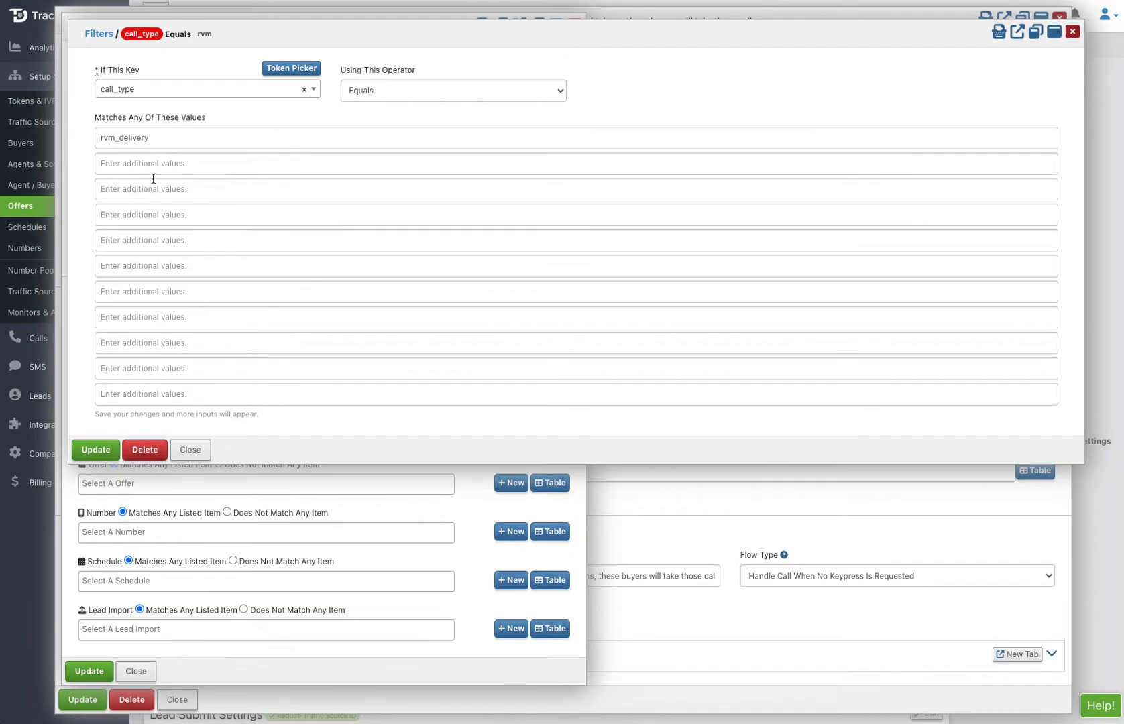
pyautogui.click(104, 446)
pyautogui.click(89, 671)
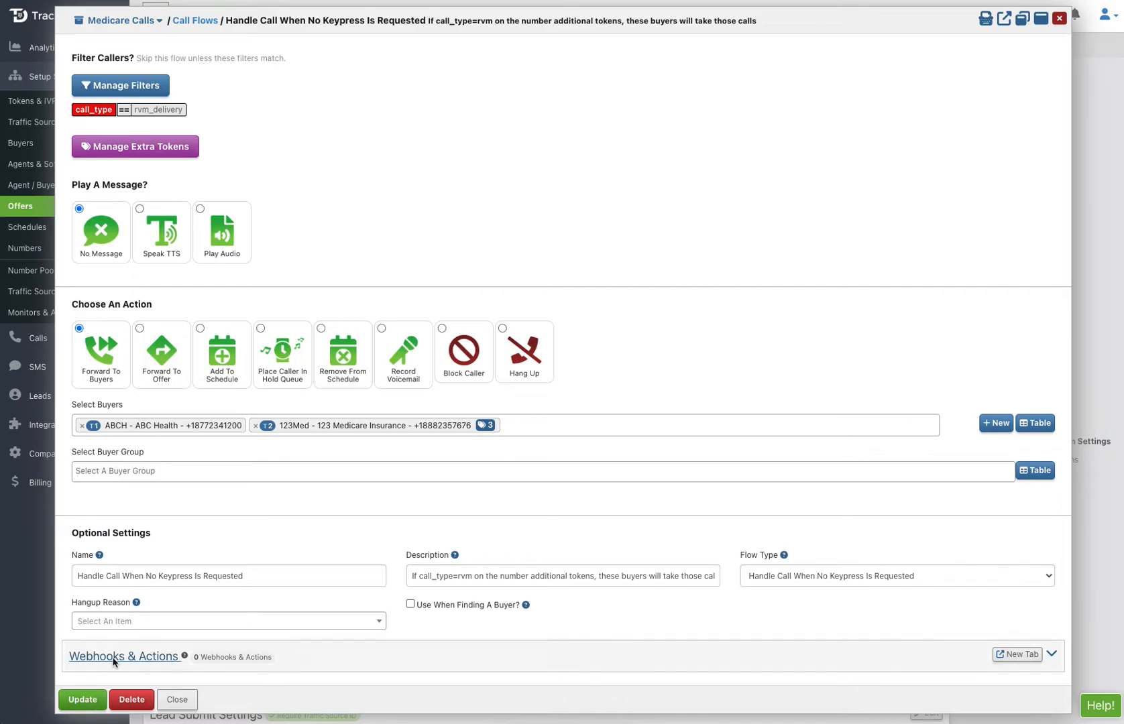
# Remove the buyer 123 Medicare Insurance from the rvm_delivery flow, leaving ABC Health, and save the flow
pyautogui.click(255, 426)
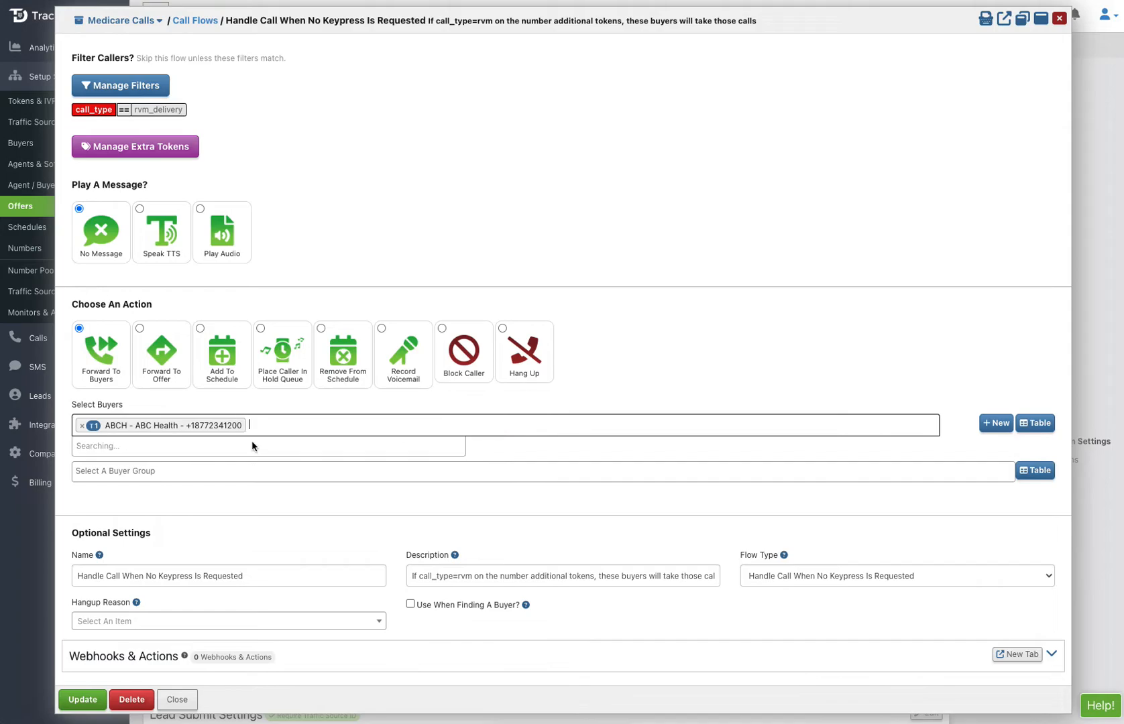
pyautogui.click(332, 394)
pyautogui.click(91, 699)
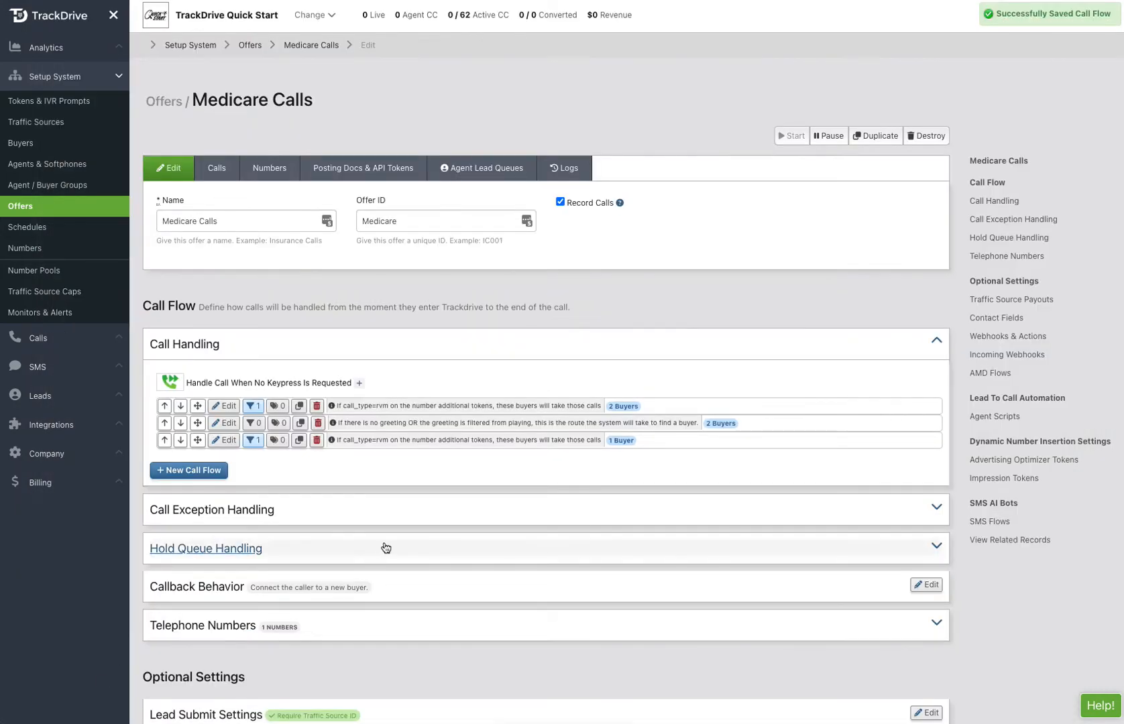
# Update the duplicated flow's description to say call_type=rvm_delivery, and move the flow above the unfiltered no-keypress flow
pyautogui.click(411, 441)
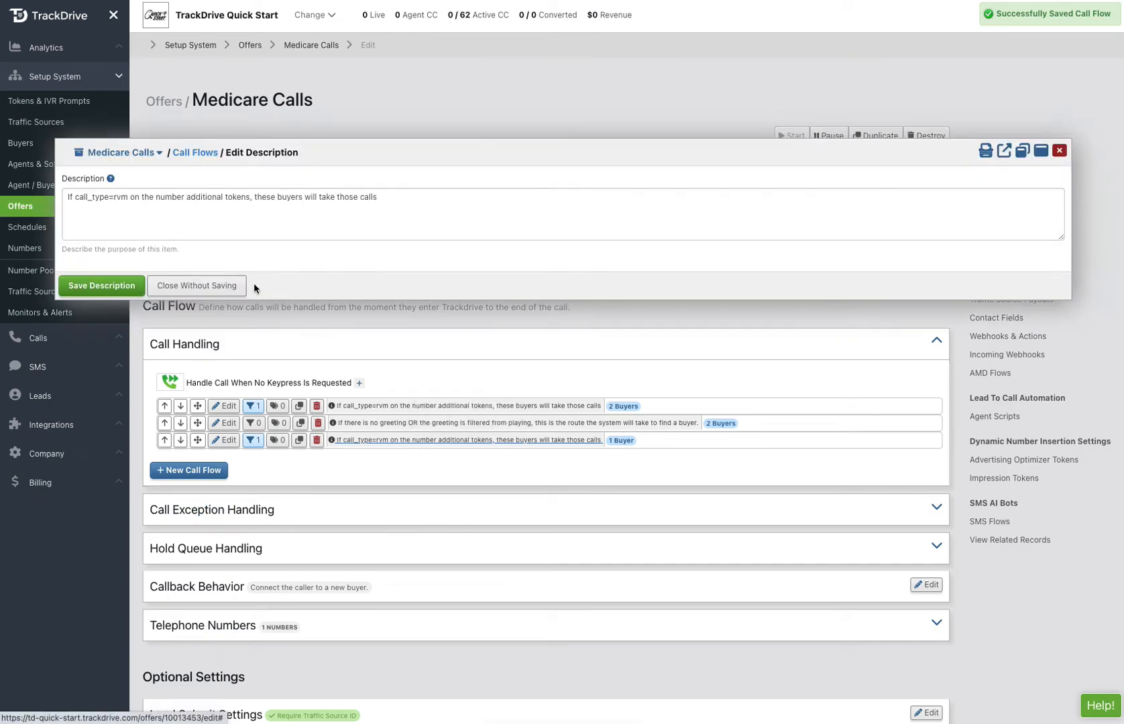
pyautogui.click(128, 202)
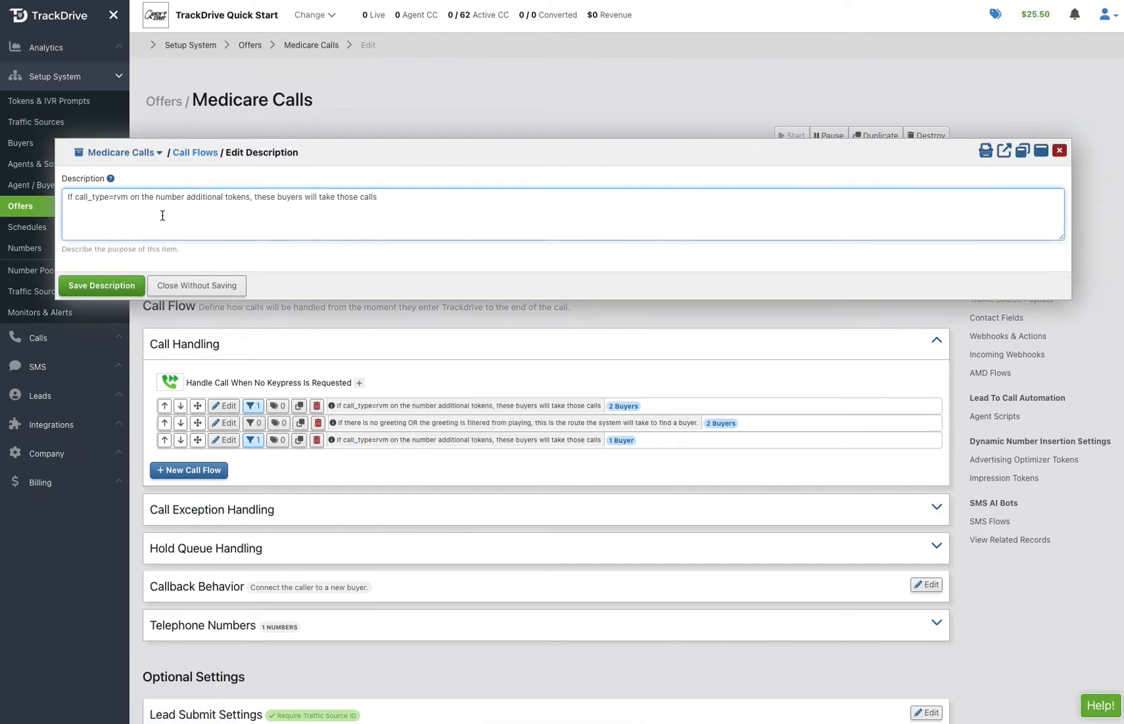
pyautogui.write('_delivery')
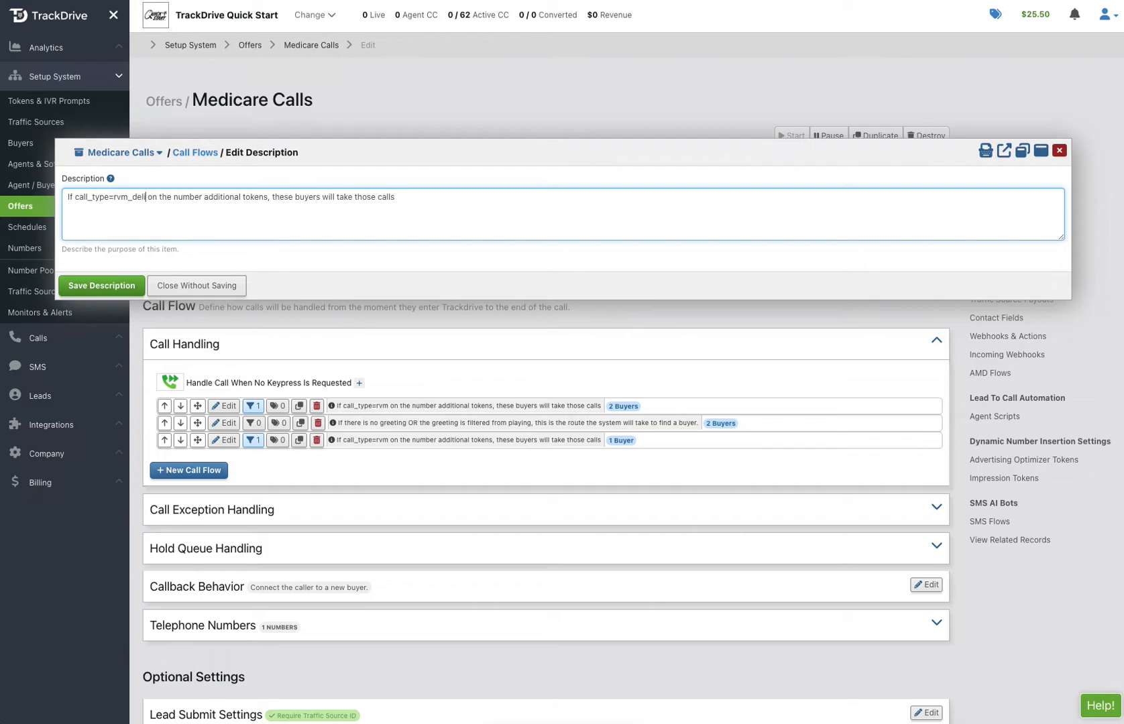
pyautogui.click(126, 290)
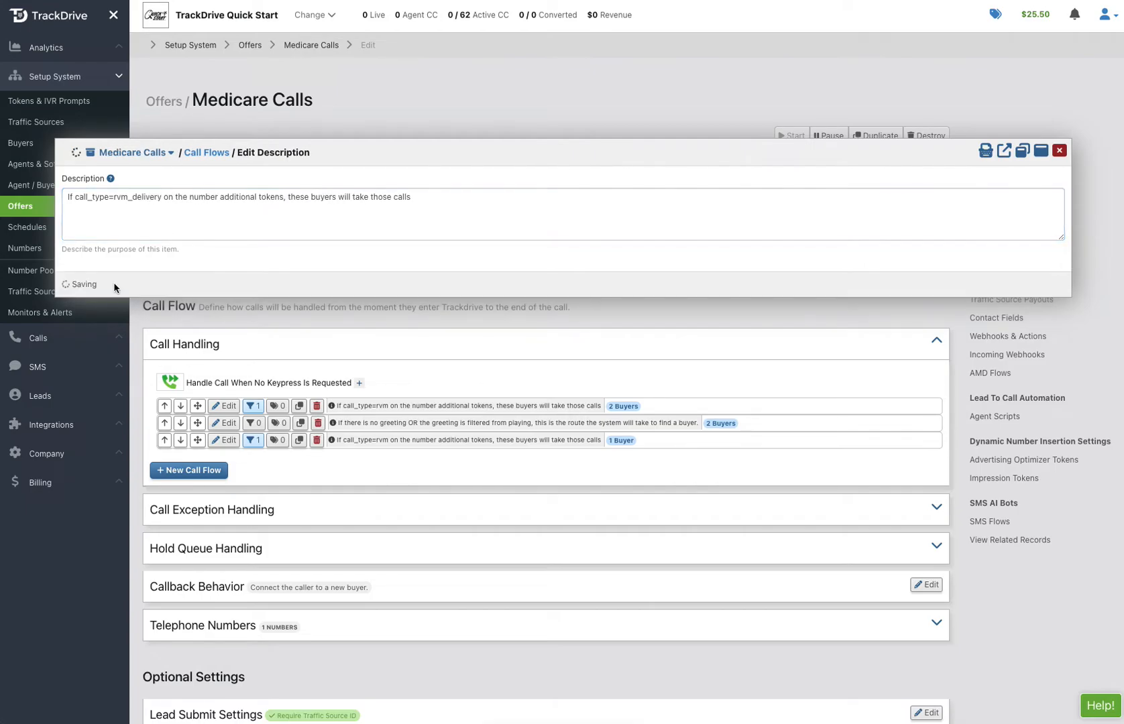
pyautogui.moveTo(197, 440); pyautogui.dragTo(199, 423)
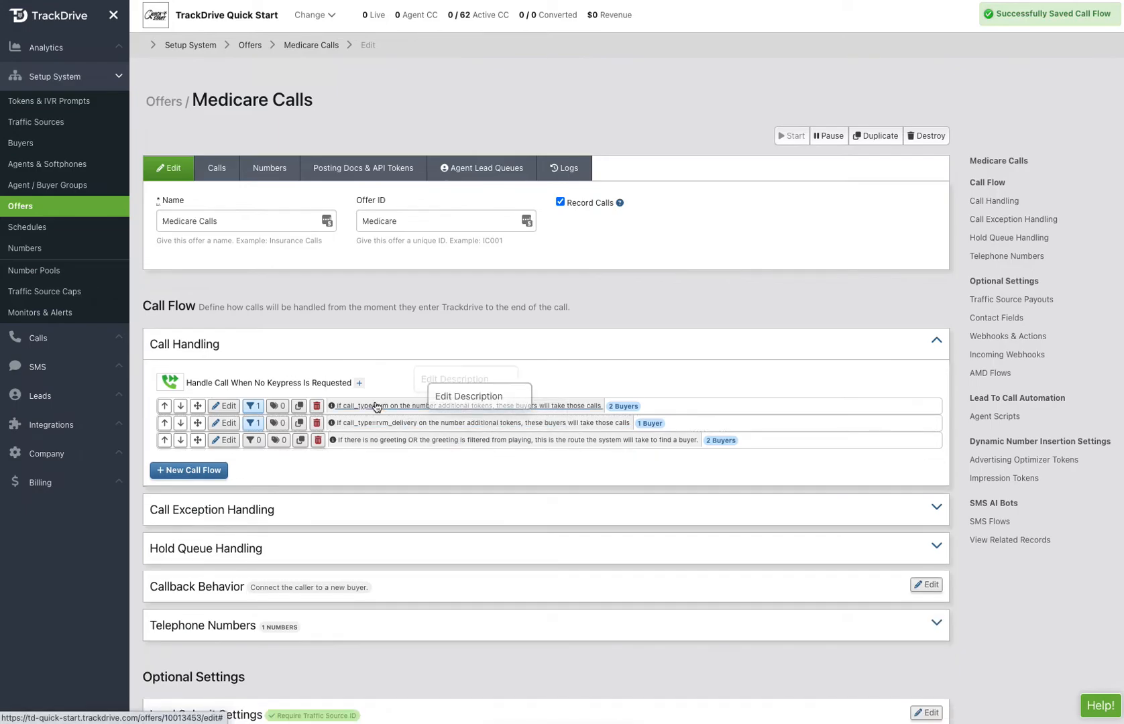
pyautogui.moveTo(255, 411)
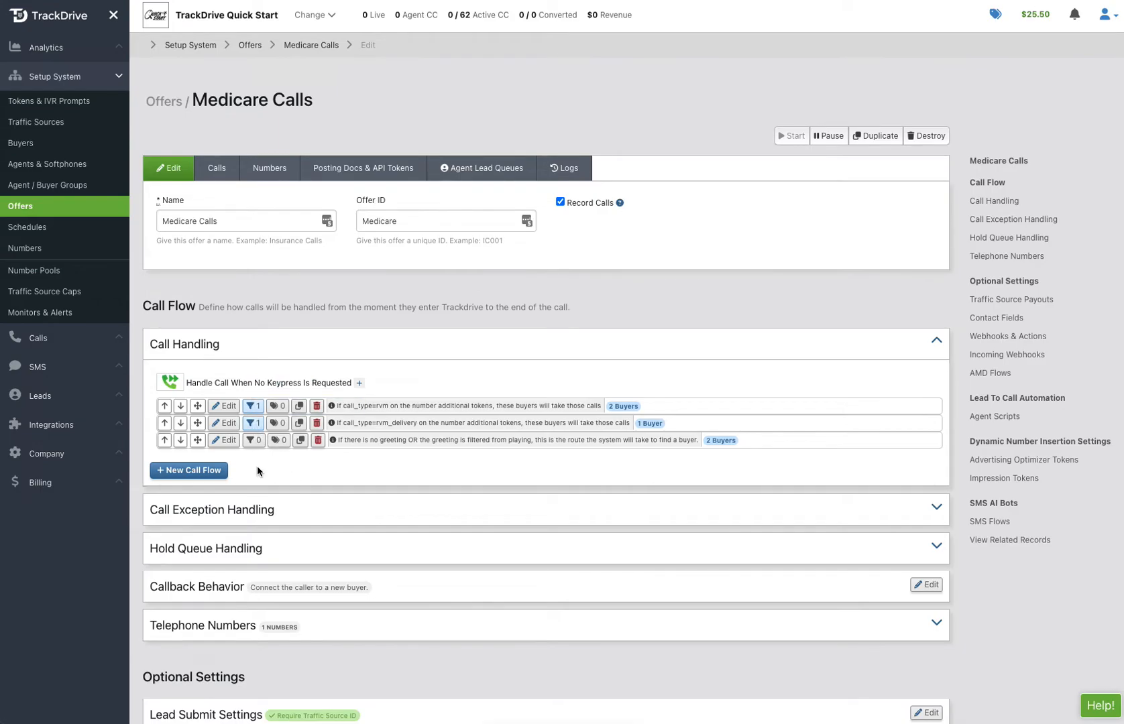
# Start a new extra token on the existing toll-free number and choose call_type as its key
pyautogui.click(20, 249)
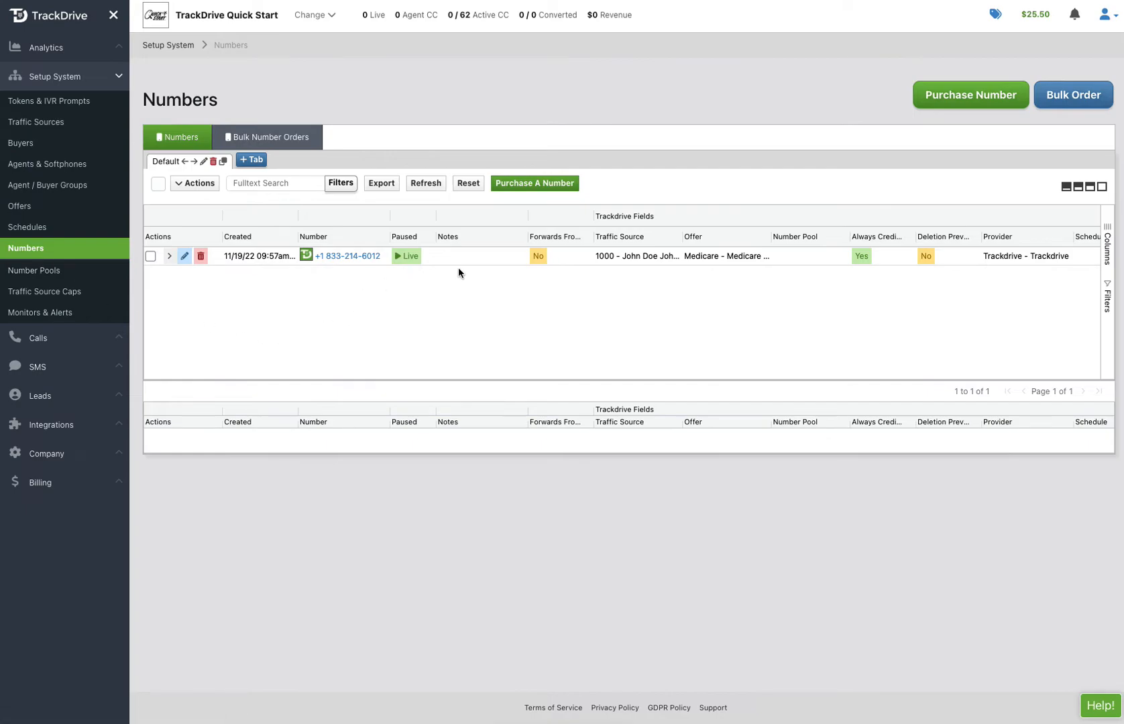
pyautogui.click(184, 256)
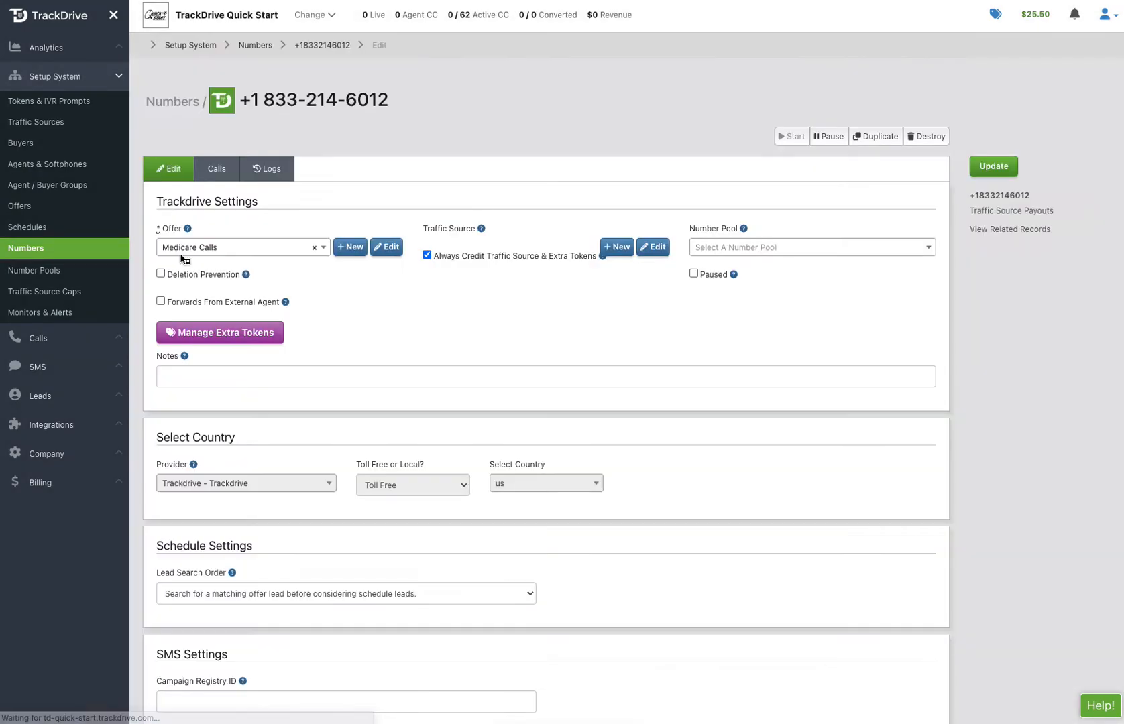
pyautogui.click(209, 333)
pyautogui.click(370, 161)
pyautogui.click(384, 216)
pyautogui.click(321, 171)
pyautogui.write('call_t')
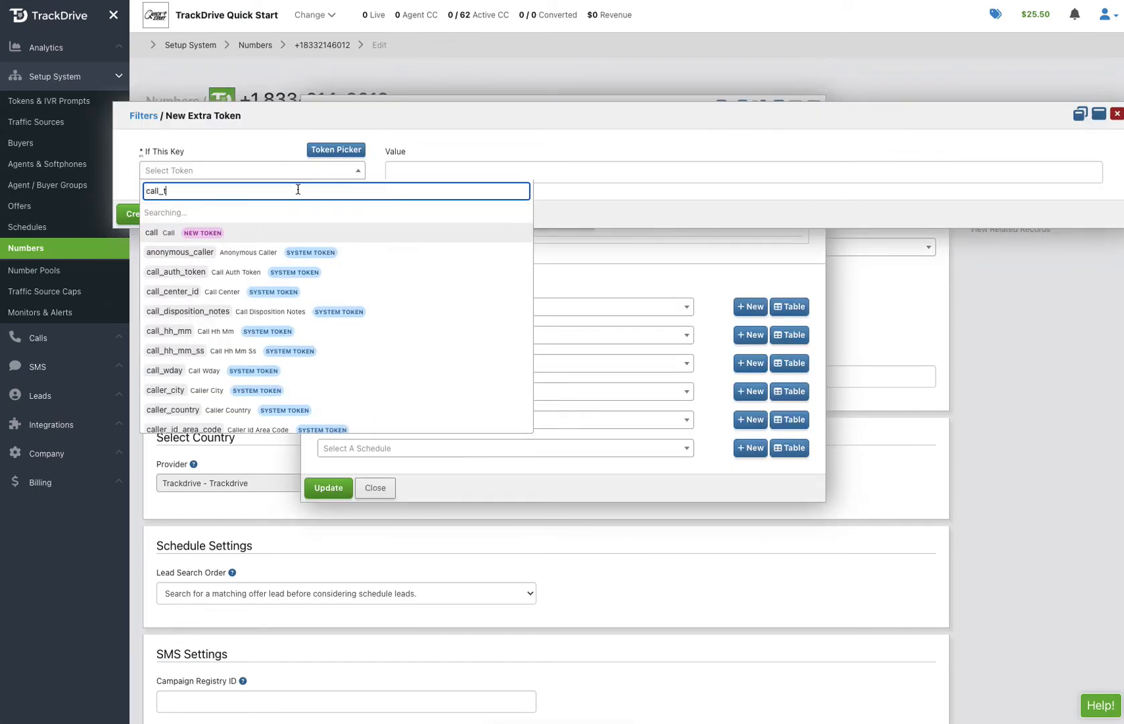
pyautogui.click(199, 229)
# Give the call_type token the value warm_transfer, create it, and save the number's extra tokens
pyautogui.click(431, 170)
pyautogui.write('wa')
pyautogui.click(426, 199)
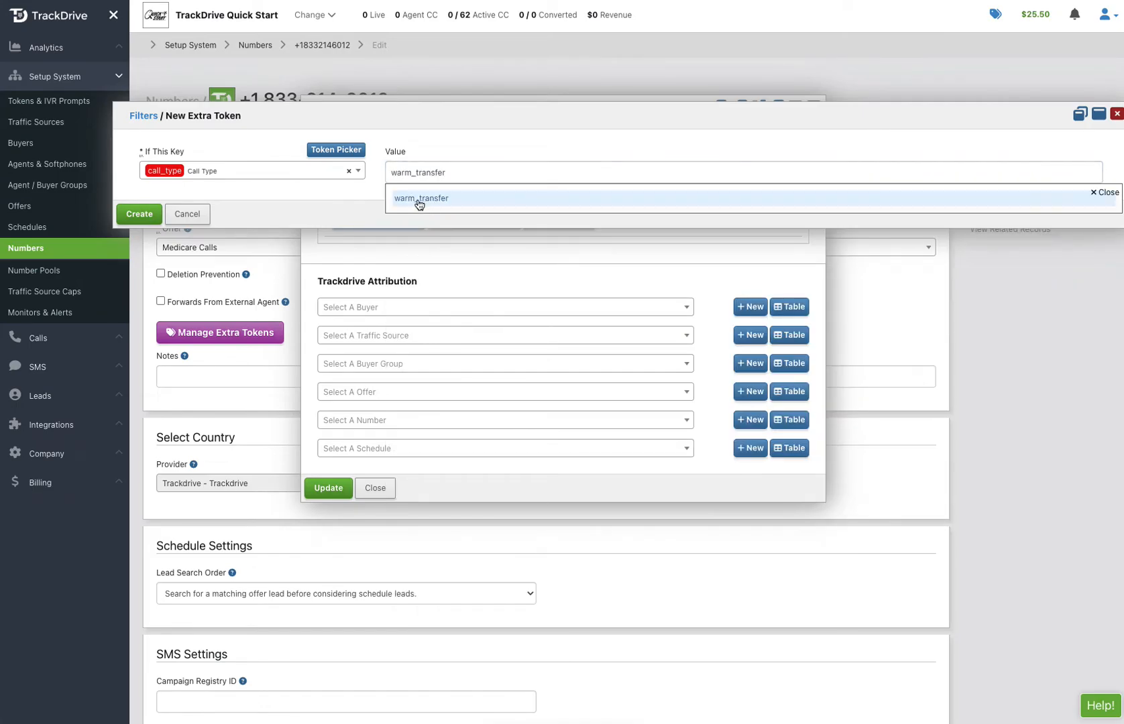
pyautogui.click(136, 213)
pyautogui.click(329, 487)
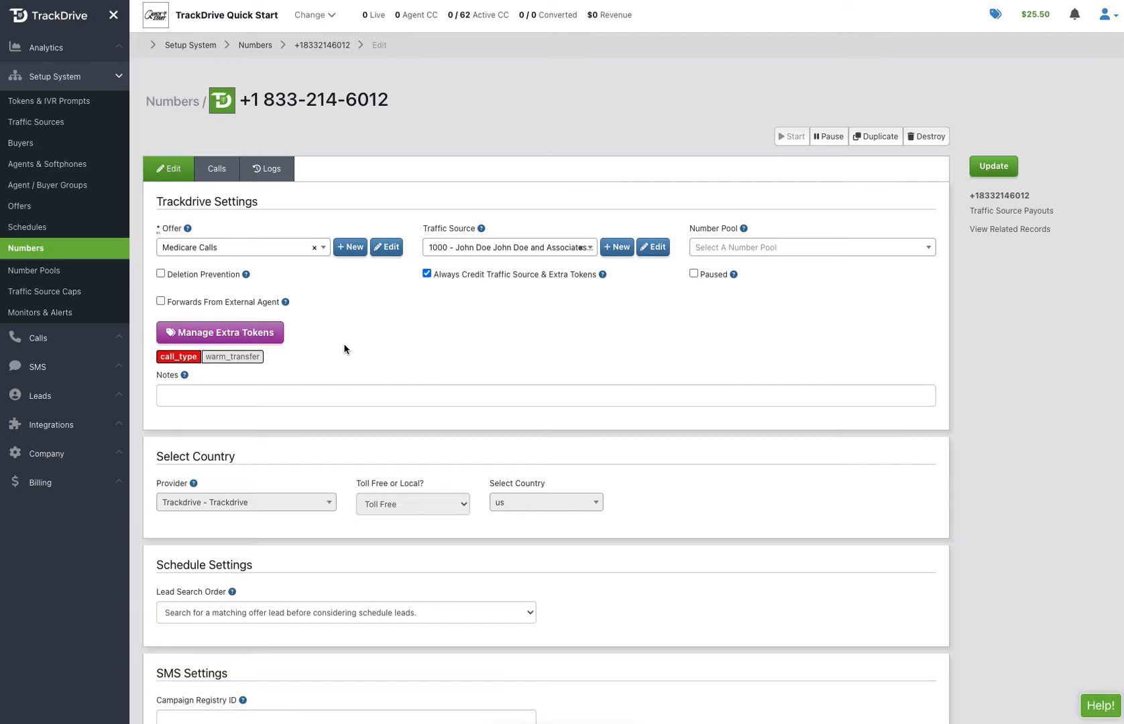
# Start purchasing one new number for the Medicare Calls offer with traffic source 1000
pyautogui.click(31, 249)
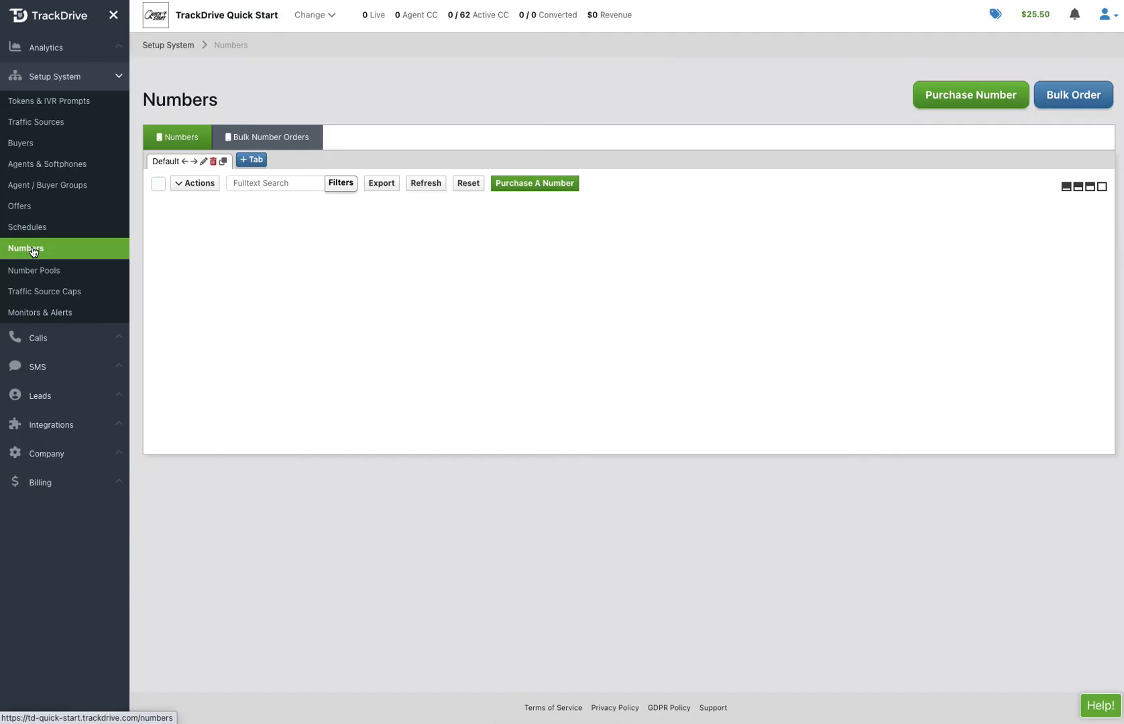
pyautogui.click(530, 182)
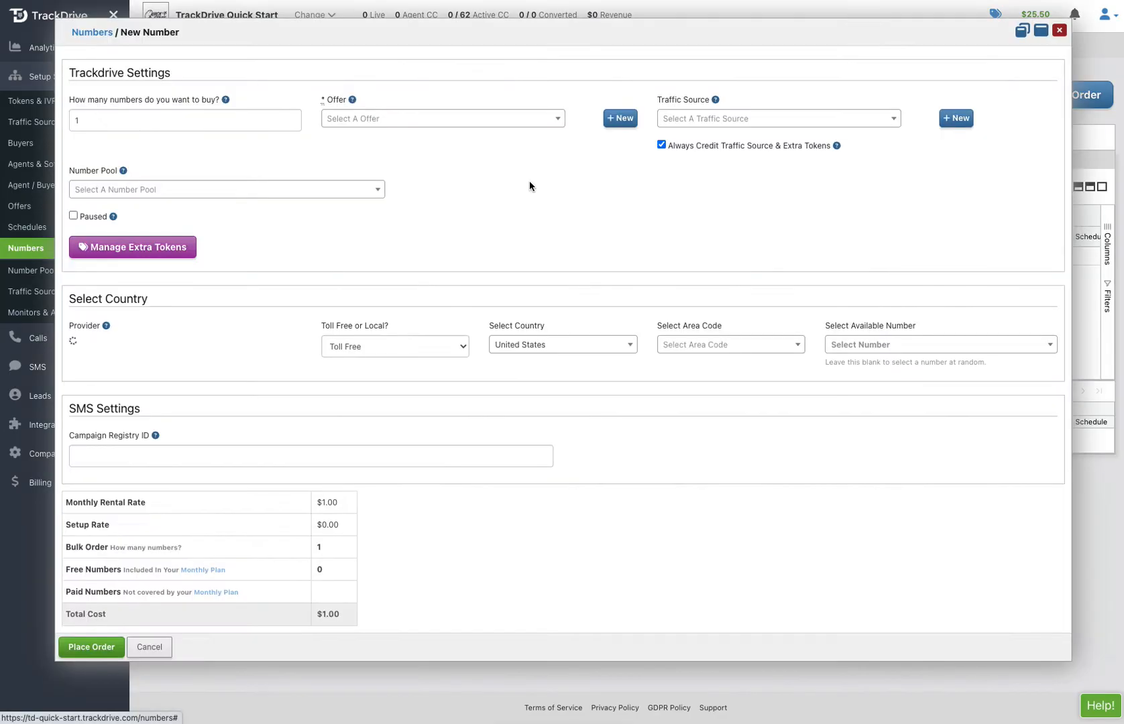
pyautogui.click(404, 126)
pyautogui.click(391, 159)
pyautogui.click(746, 121)
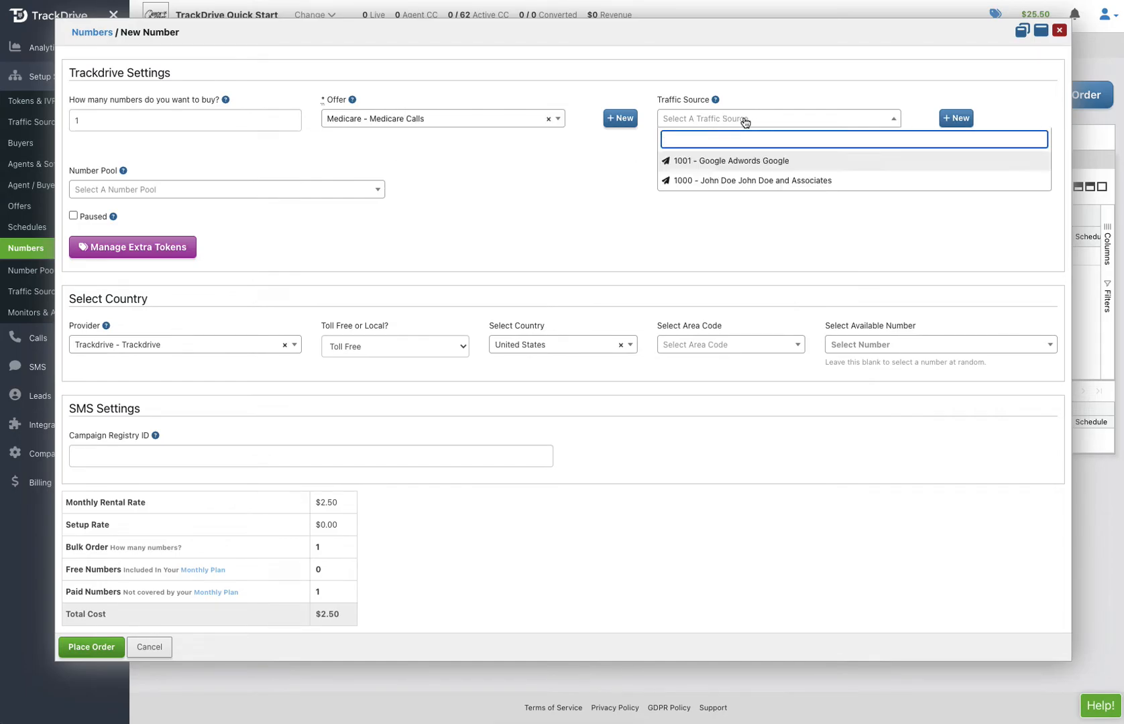
pyautogui.click(731, 182)
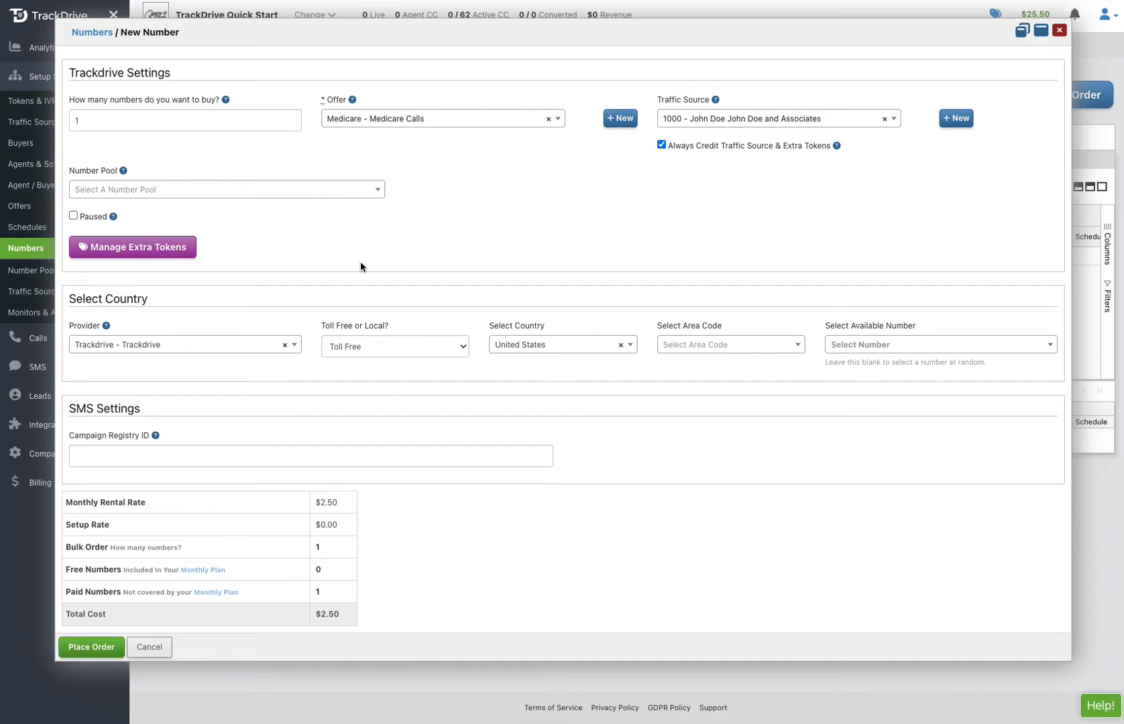
# Add the extra token call_type with the value rvm to the new number and save its extra tokens
pyautogui.click(165, 247)
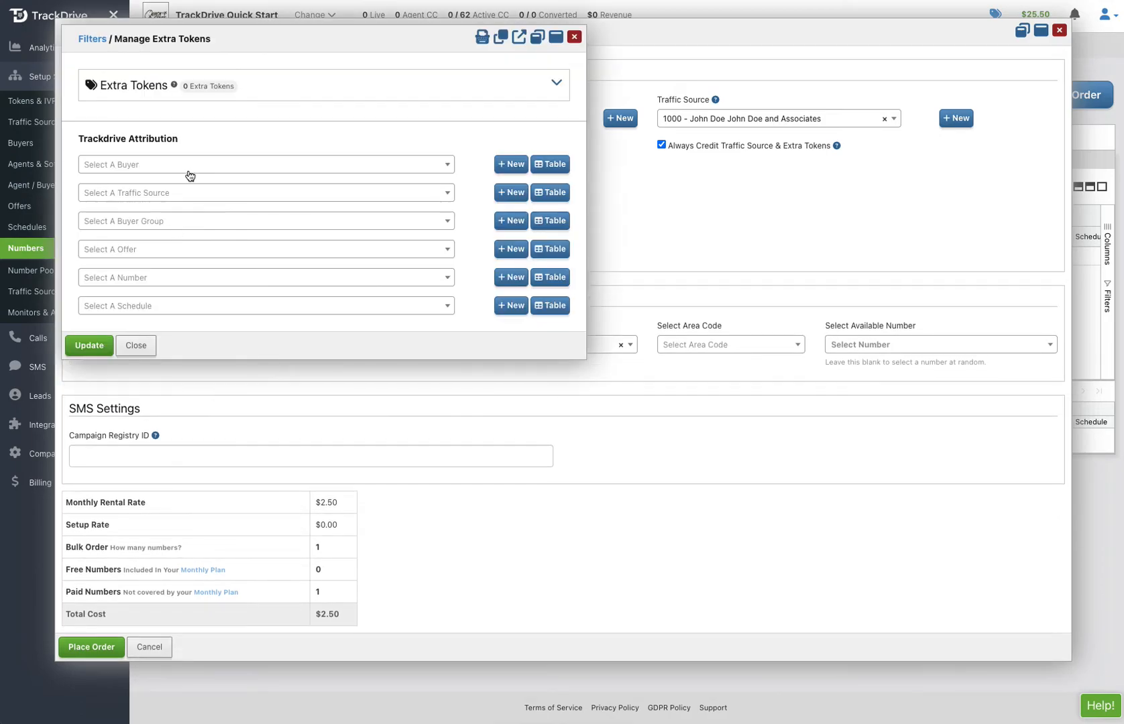
pyautogui.click(154, 88)
pyautogui.click(149, 101)
pyautogui.write('call_type')
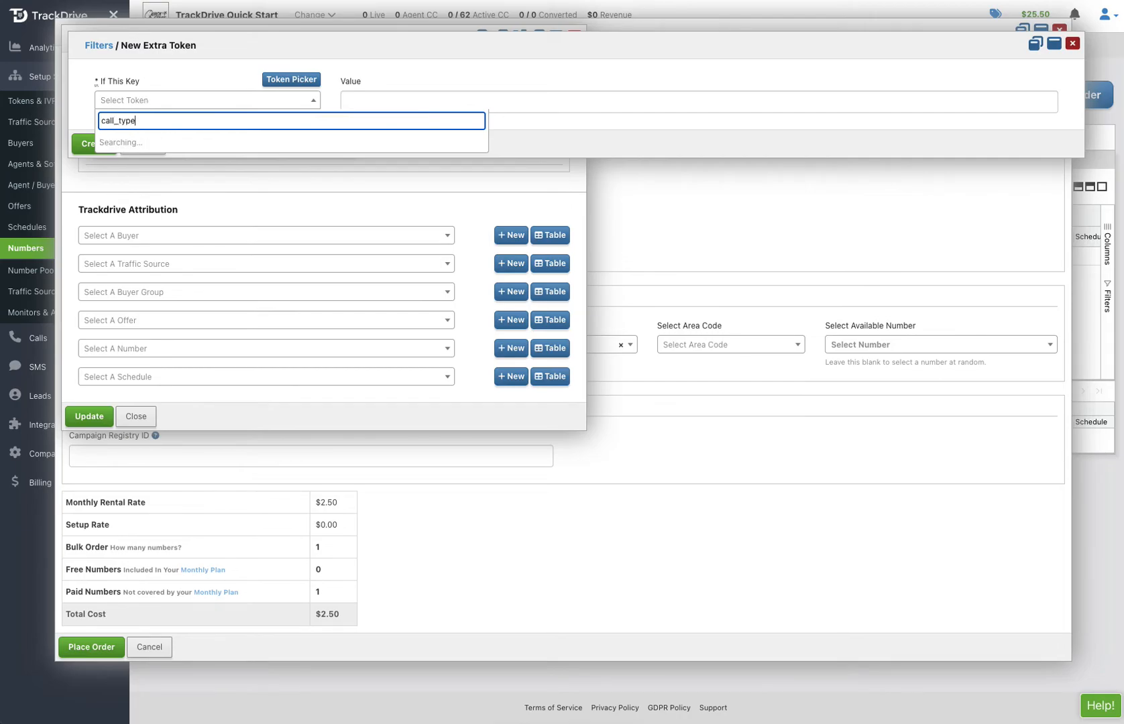
pyautogui.click(120, 143)
pyautogui.click(379, 104)
pyautogui.write('r')
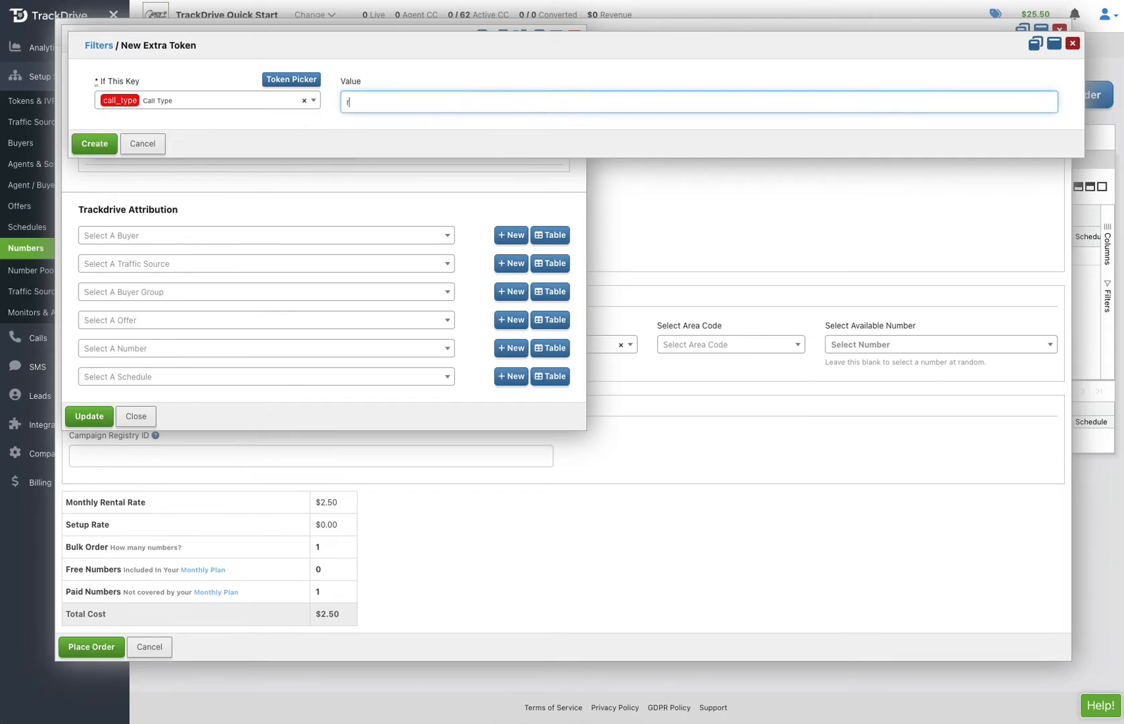
pyautogui.write('vm')
pyautogui.click(94, 144)
pyautogui.click(88, 417)
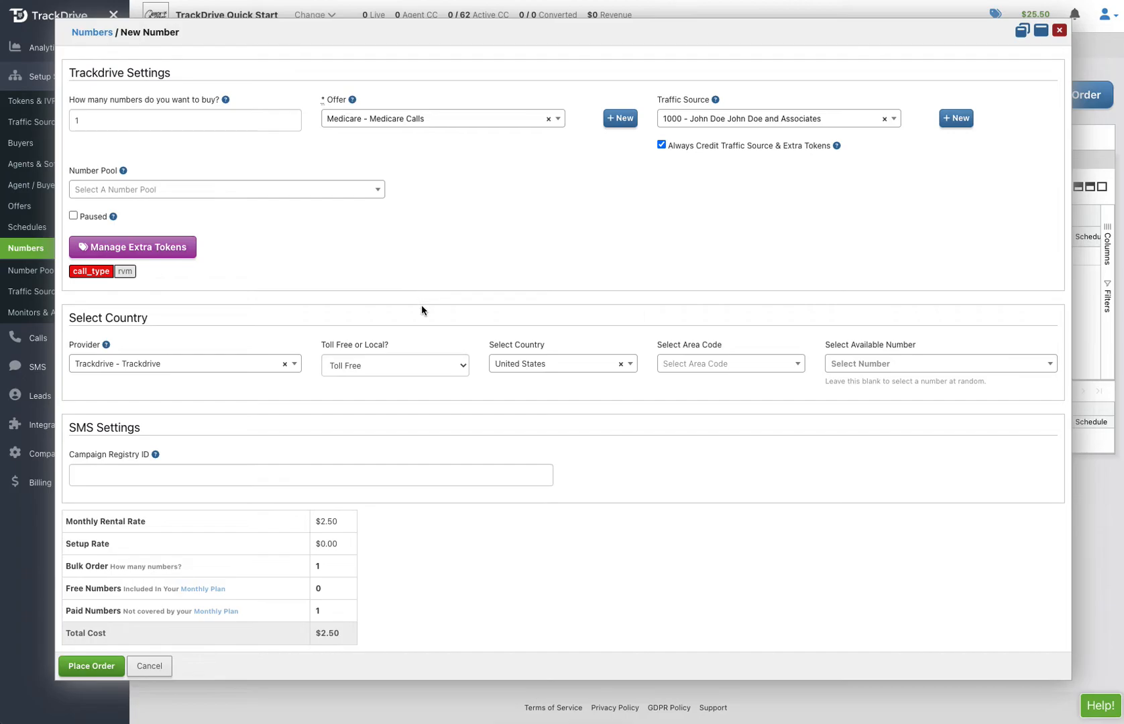
# Make the new number a local one with the area code 213 California US
pyautogui.click(443, 367)
pyautogui.click(406, 380)
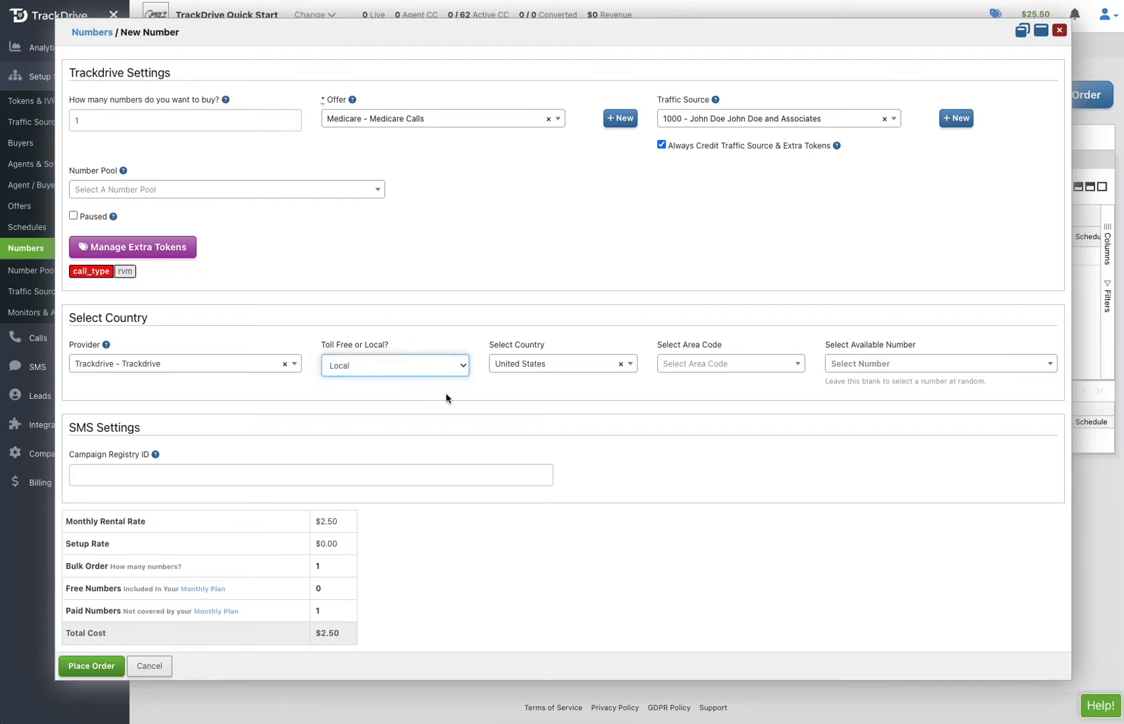
pyautogui.click(755, 368)
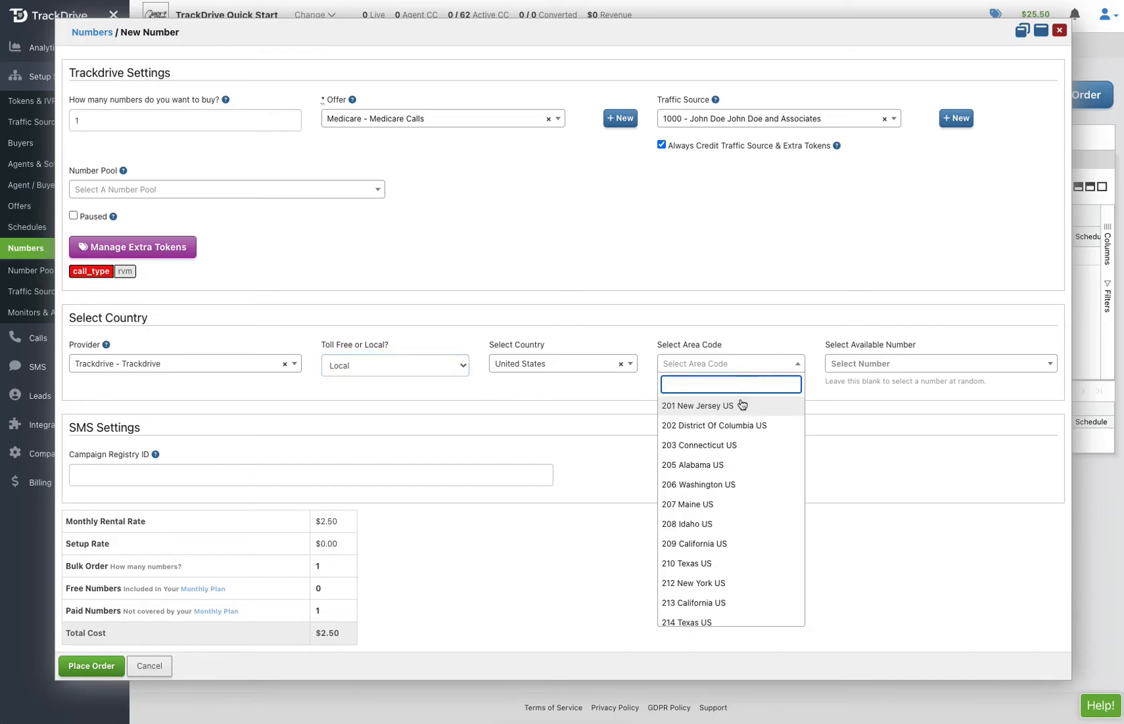
pyautogui.scroll(-4, 709, 600)
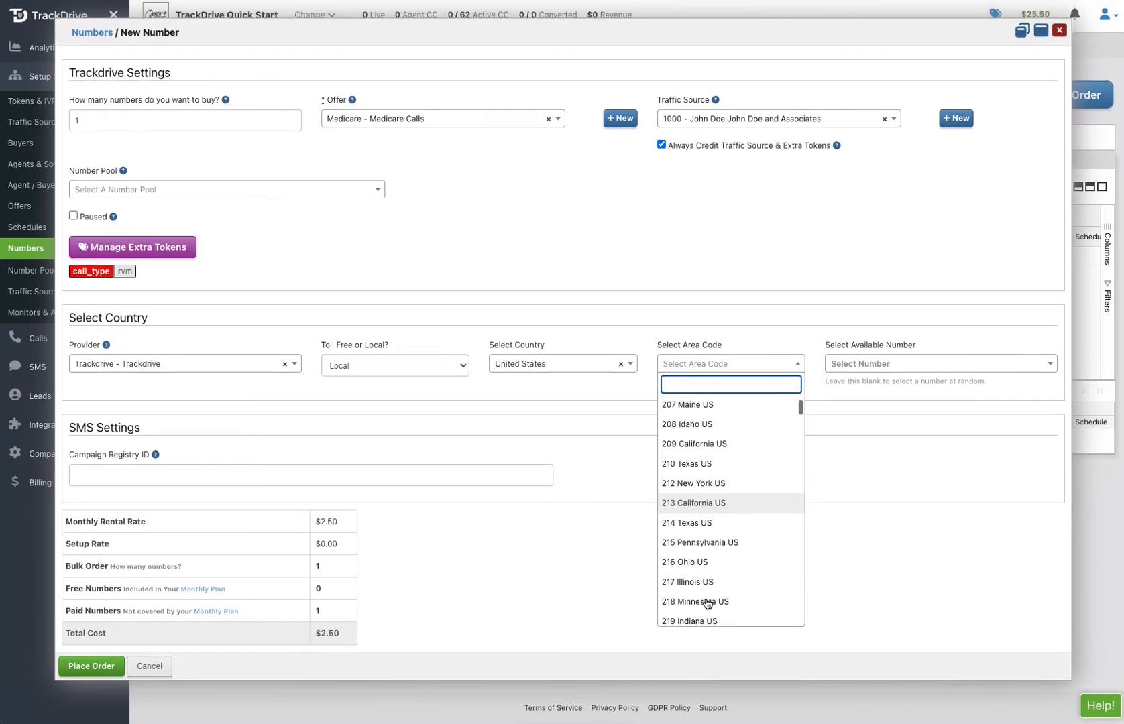
pyautogui.click(723, 587)
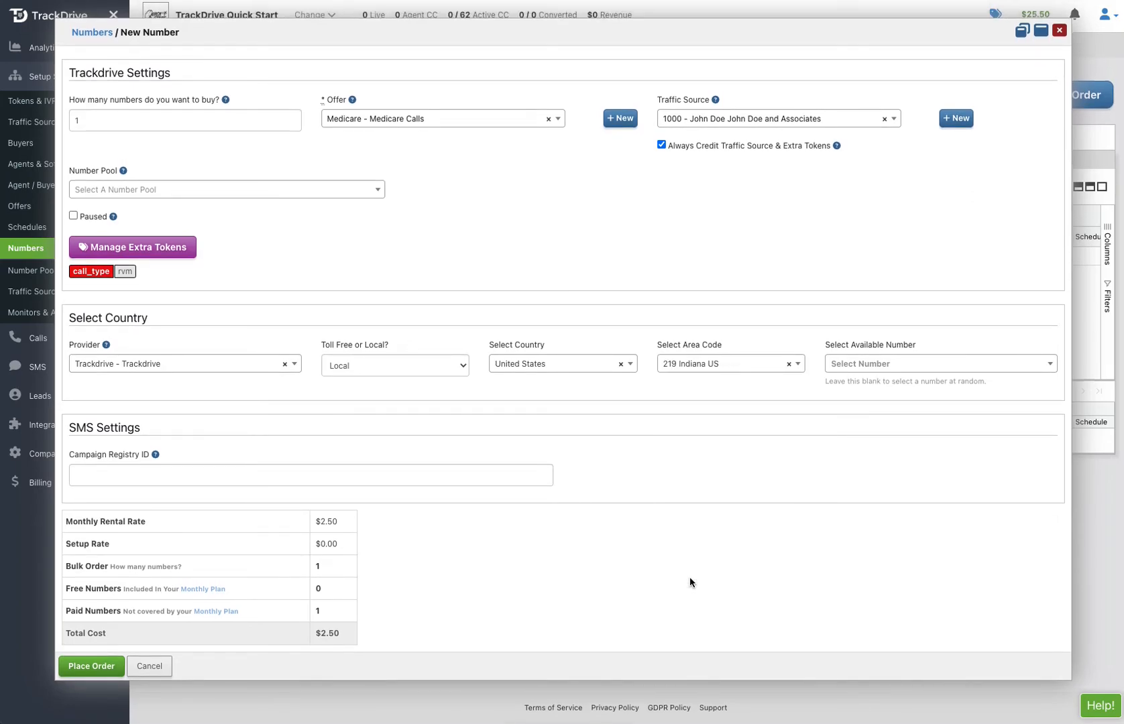
pyautogui.click(743, 364)
pyautogui.scroll(-1, 697, 543)
pyautogui.click(695, 604)
# Choose the first available number in the 213 area code, place the order, and close the order result
pyautogui.click(865, 365)
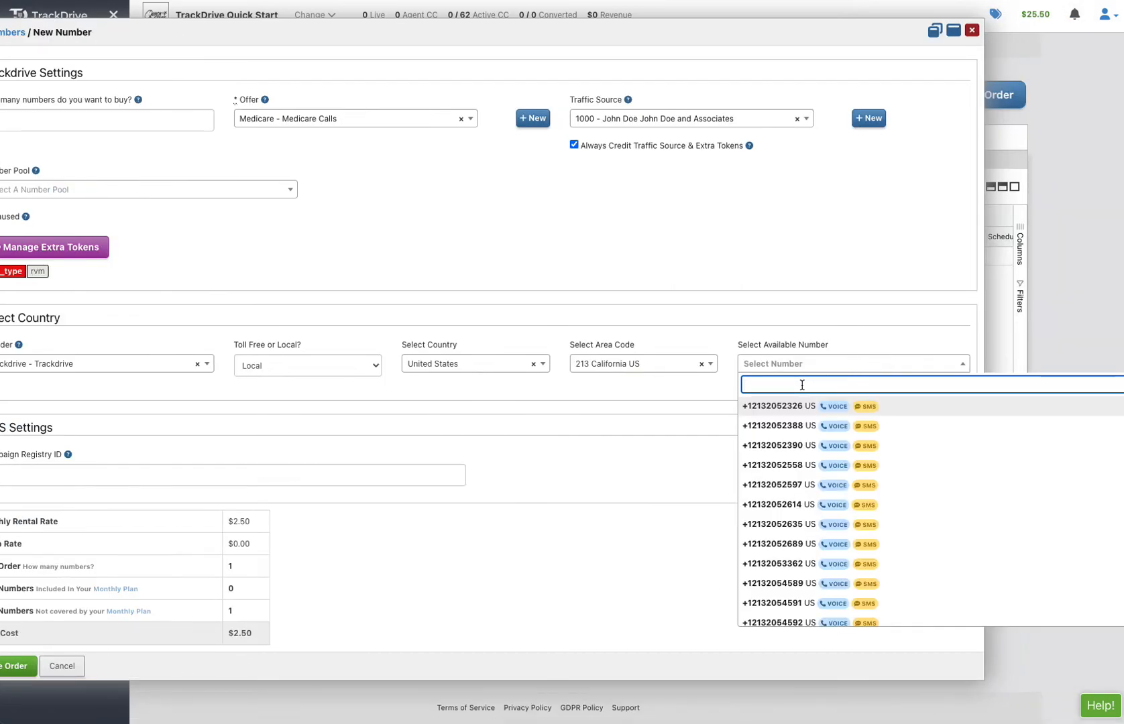
pyautogui.click(782, 405)
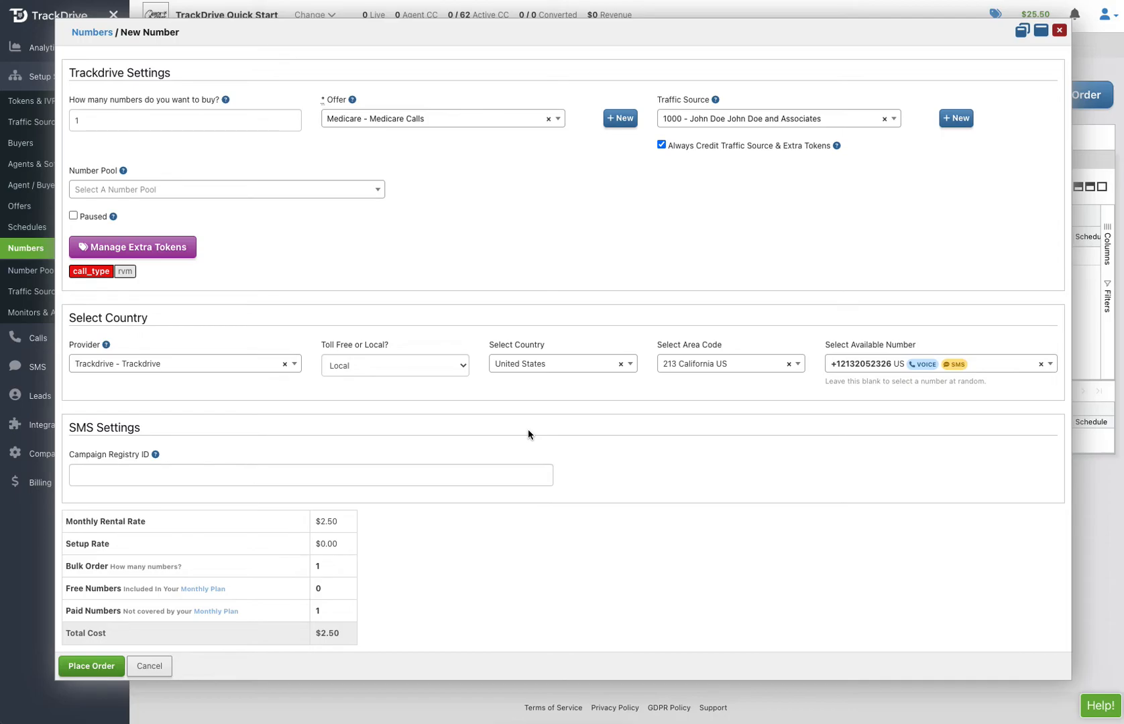
pyautogui.click(94, 668)
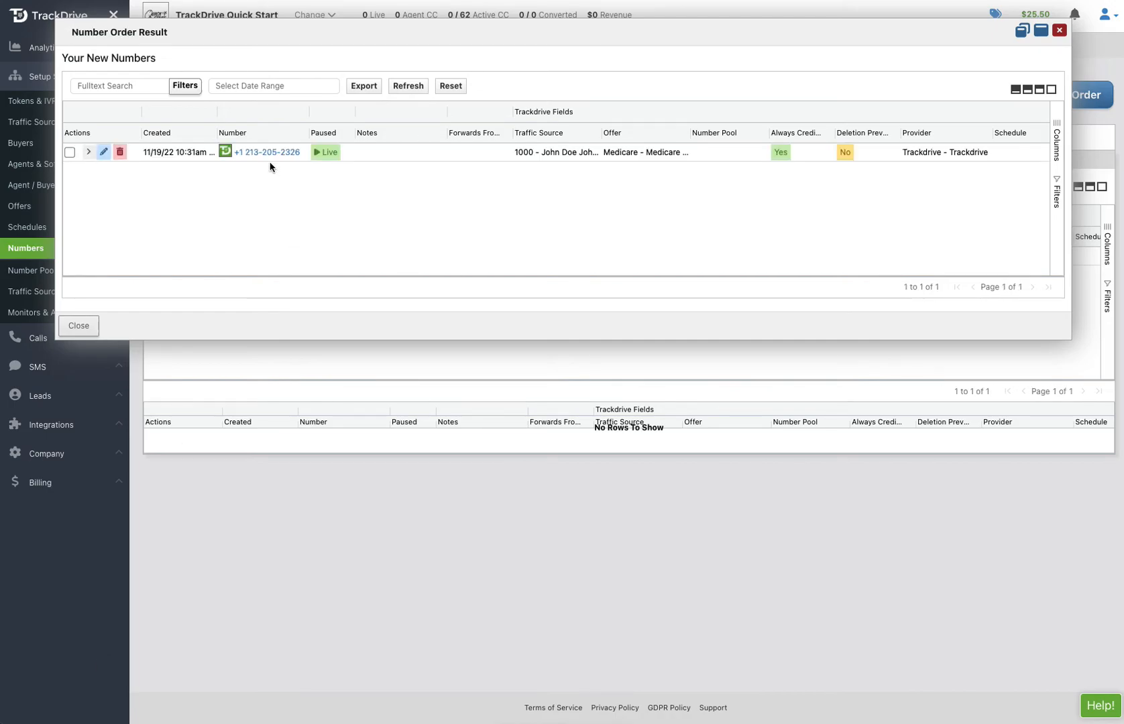
pyautogui.click(79, 326)
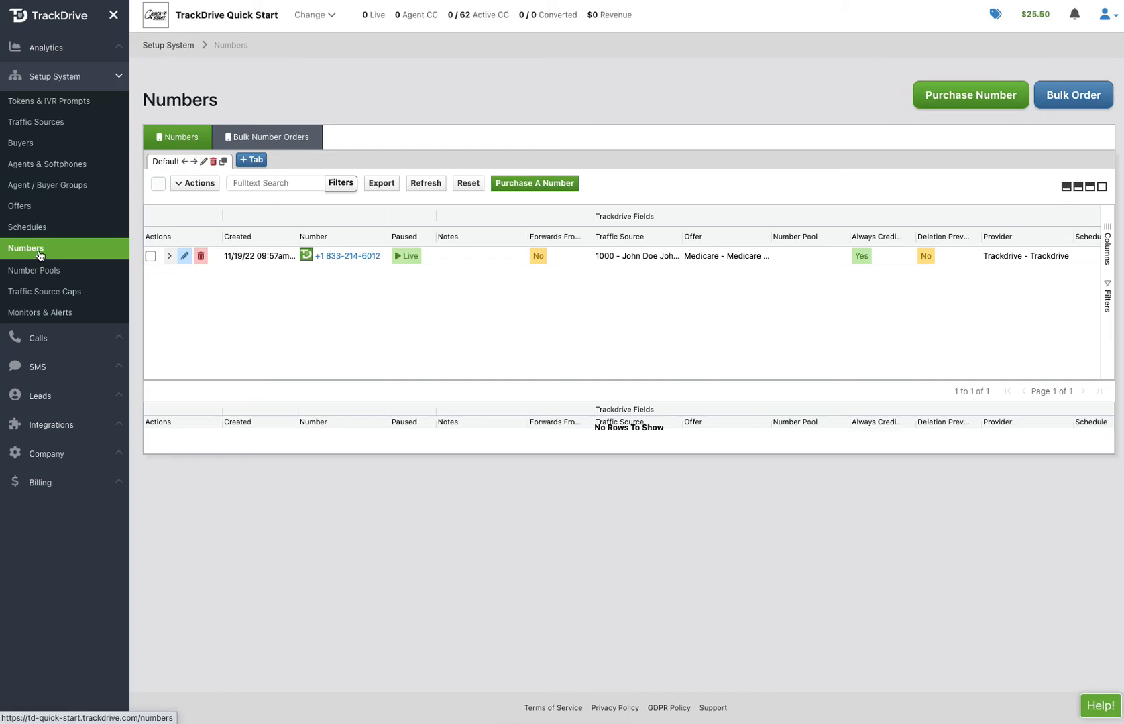
# Open the existing toll-free number's settings to review its extra tokens
pyautogui.click(184, 258)
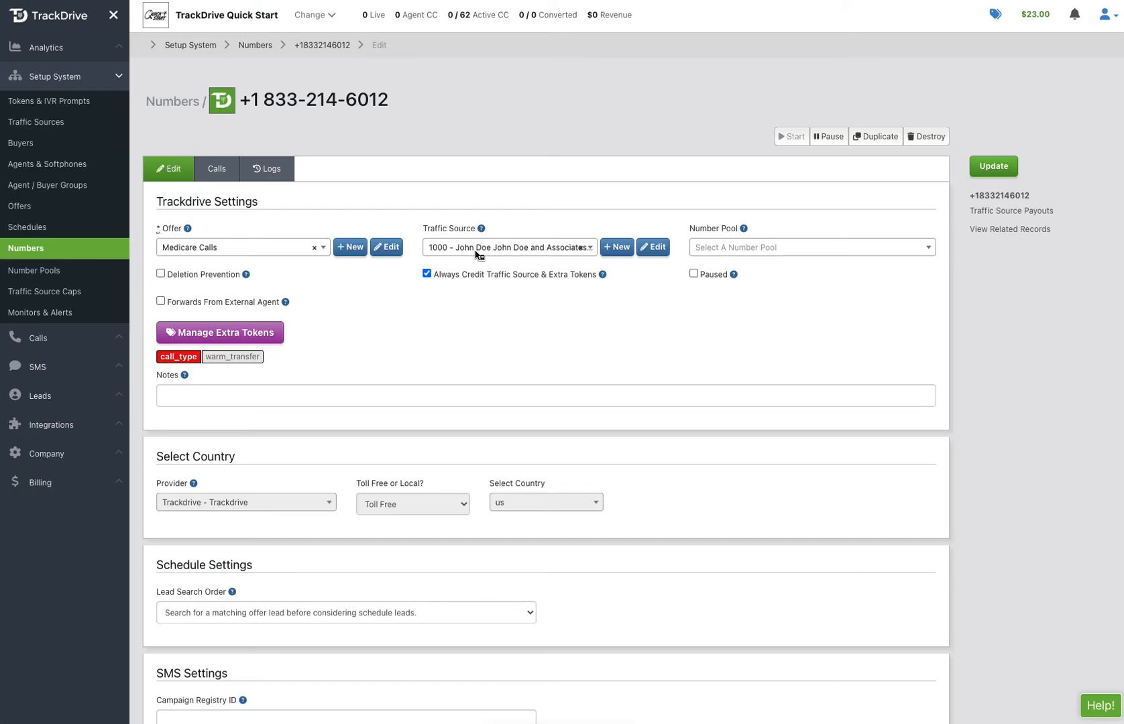
# Add the extra token s1 (SubId 1) with the value 123412 to the toll-free number, saving its extra tokens and the number
pyautogui.click(267, 343)
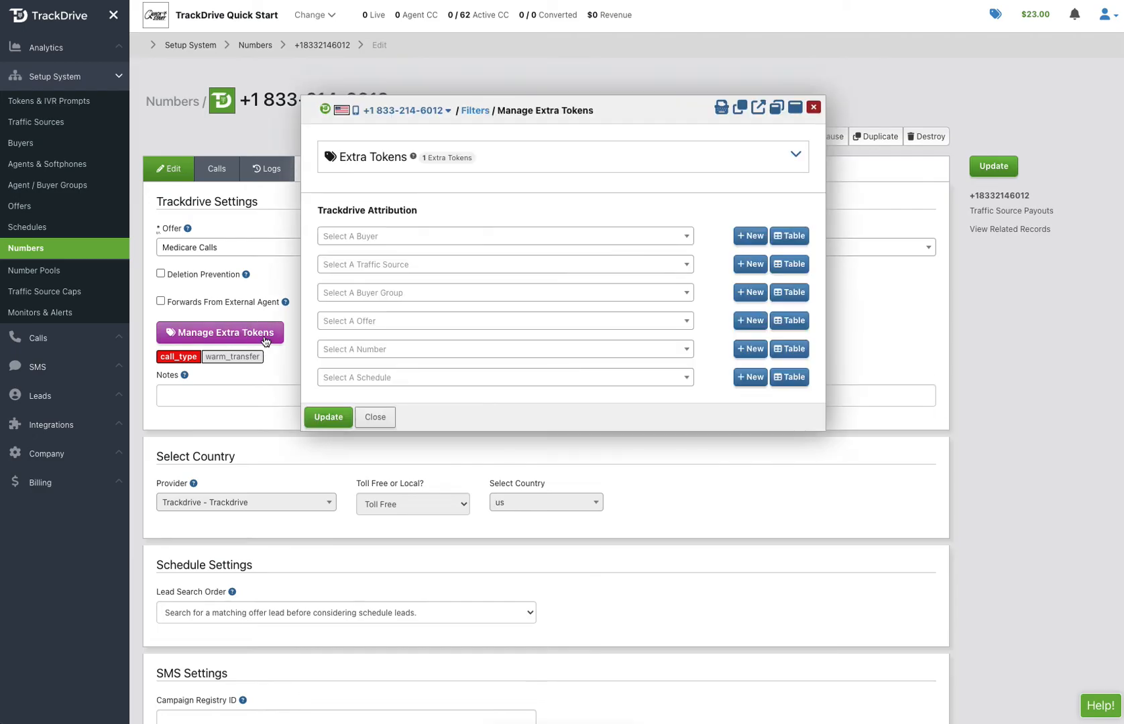
pyautogui.click(367, 158)
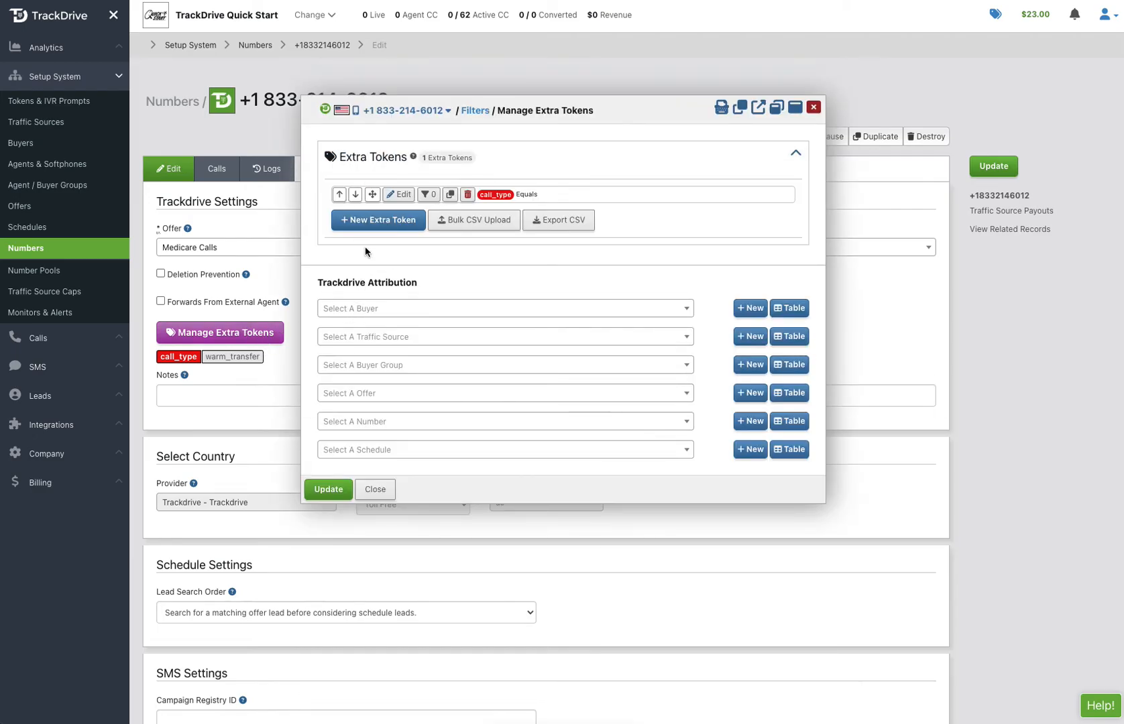
pyautogui.click(374, 221)
pyautogui.click(259, 175)
pyautogui.write('su')
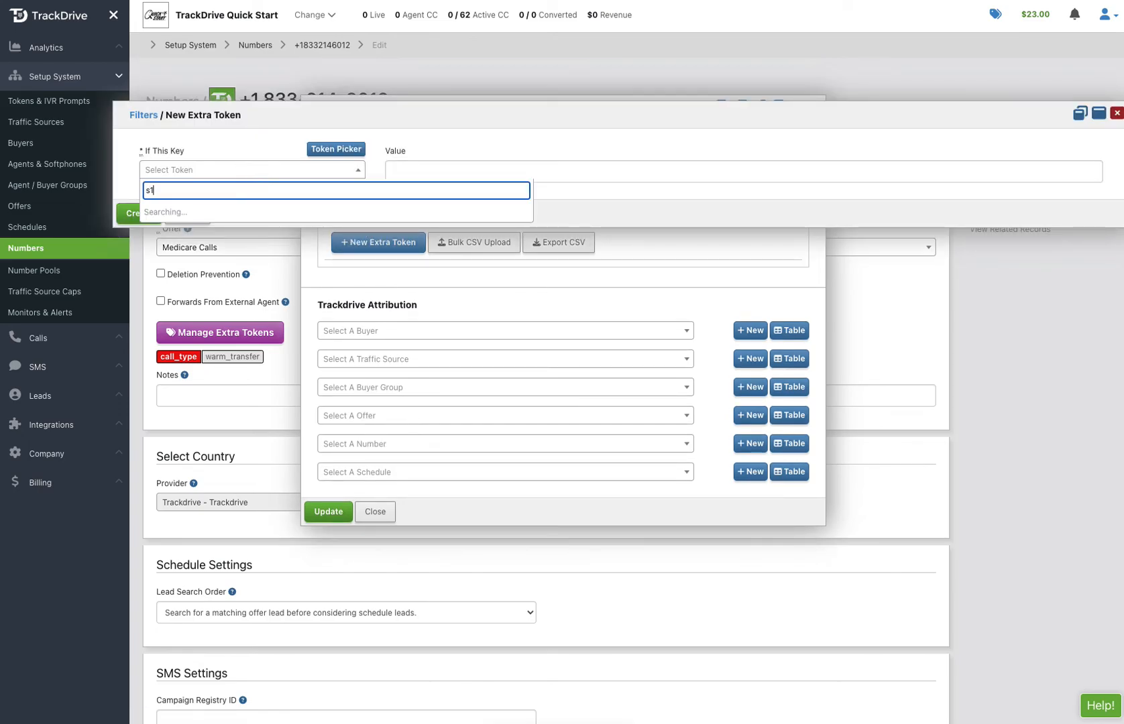
pyautogui.click(178, 212)
pyautogui.click(406, 173)
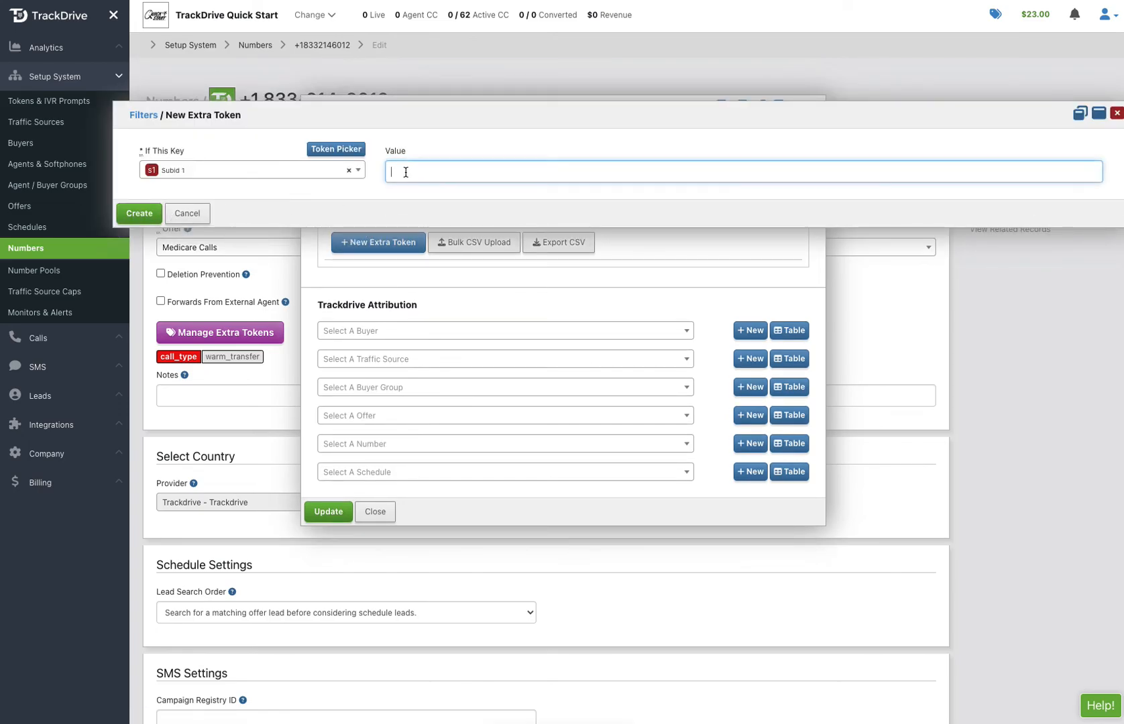
pyautogui.write('!')
pyautogui.write('23412')
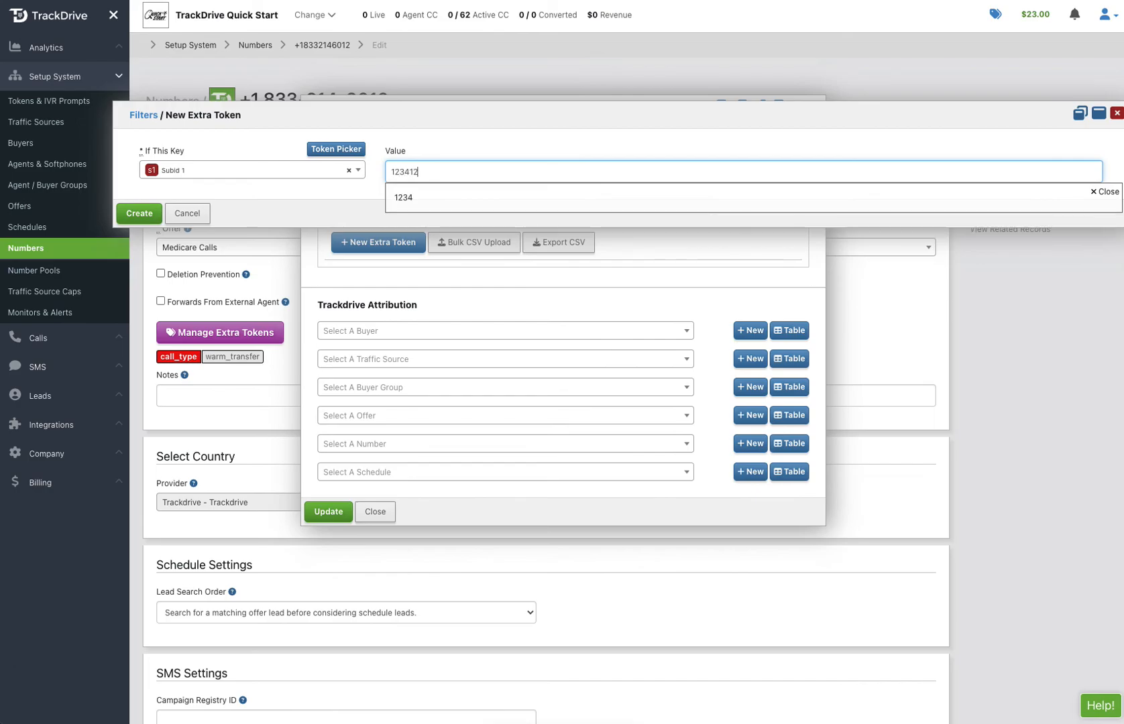
pyautogui.click(140, 214)
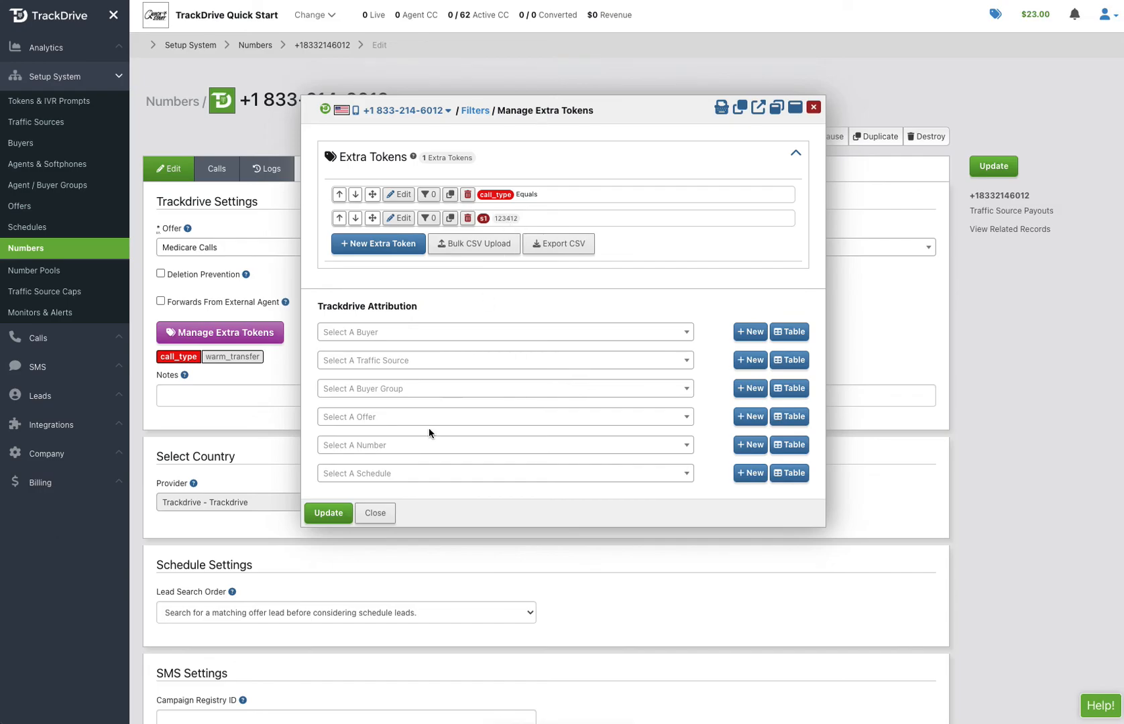
pyautogui.click(332, 514)
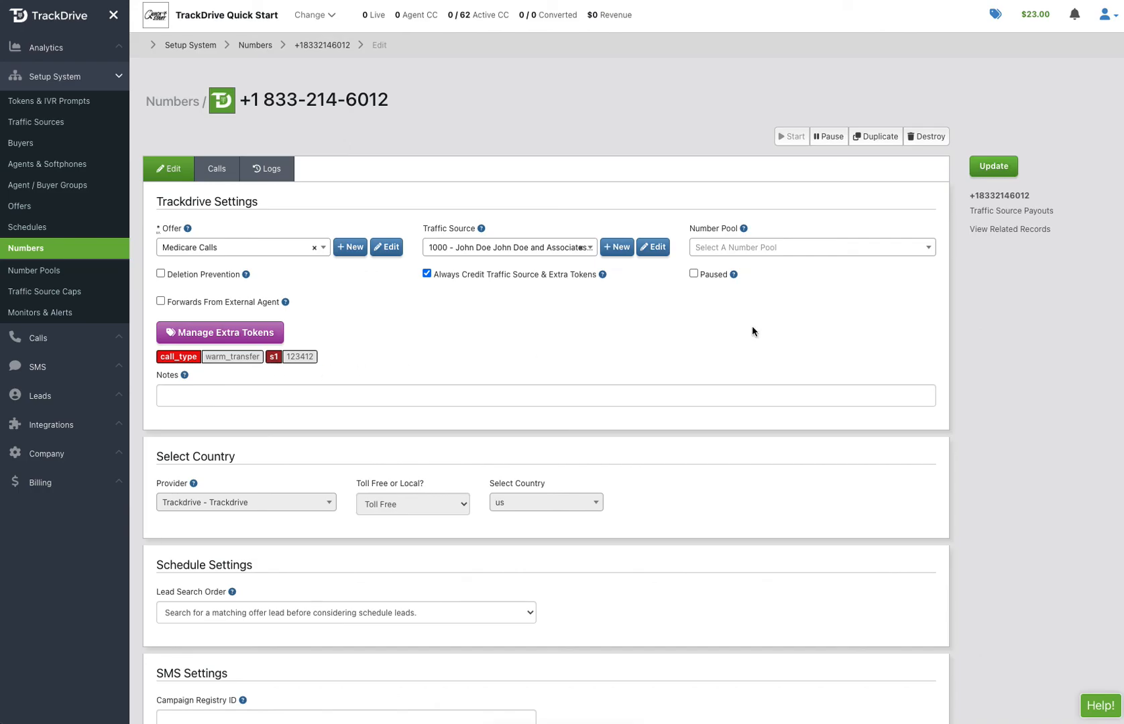
pyautogui.click(993, 167)
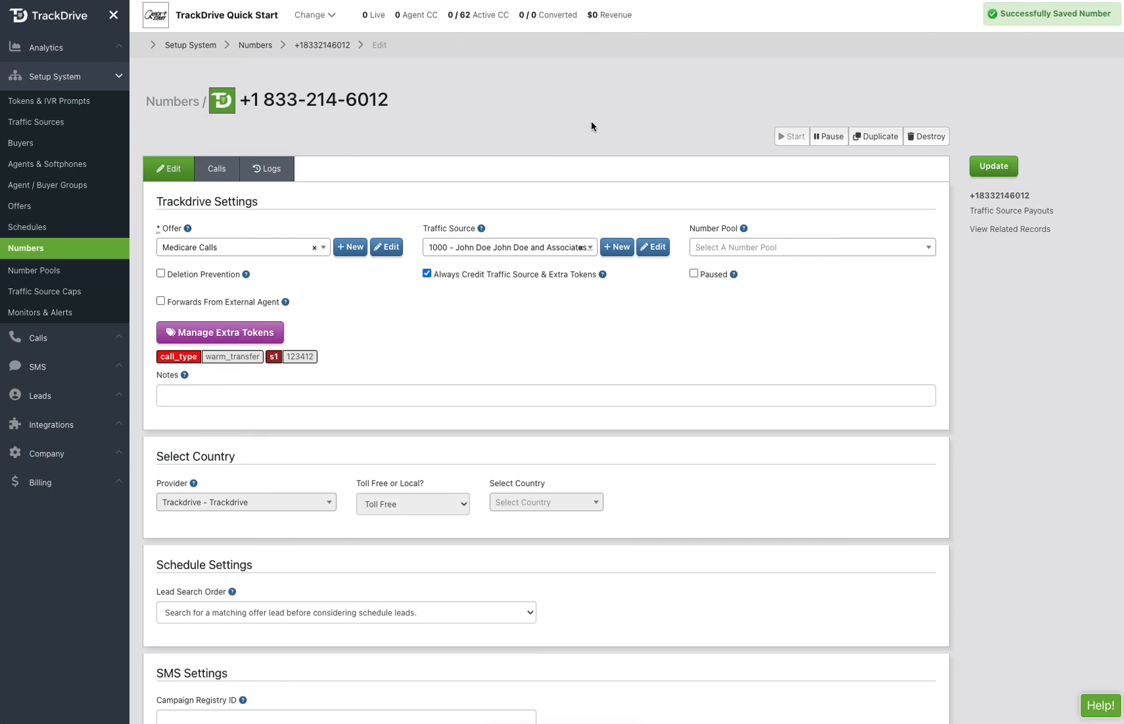